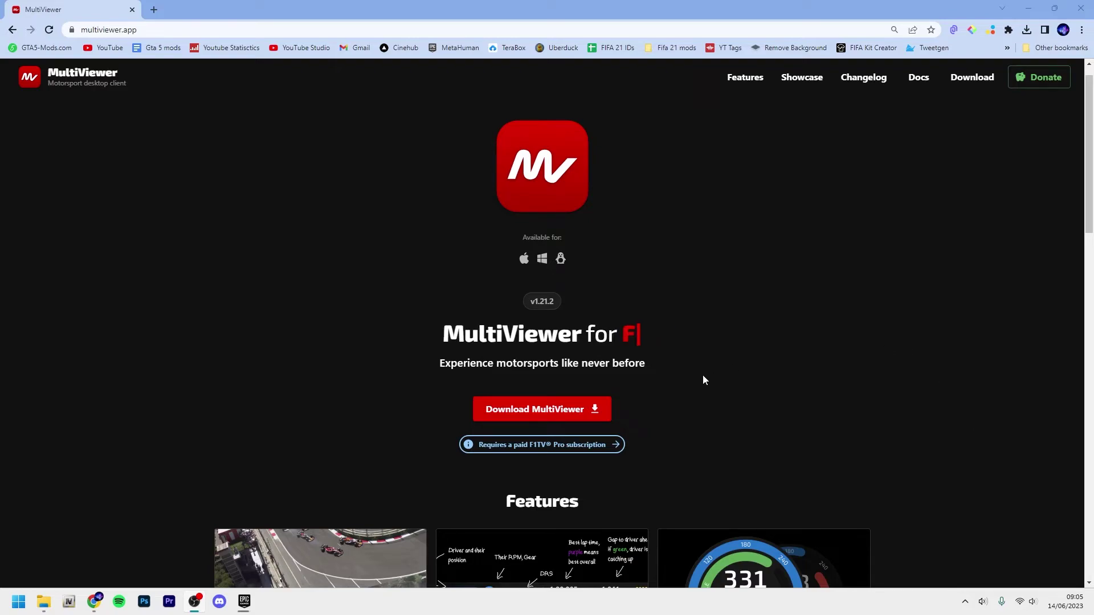
# Download the 64-bit Windows installer of MultiViewer and run MultiViewer.for.F1-1.21.2.Setup.exe.
pyautogui.scroll(-1, 703, 377)
pyautogui.scroll(1, 687, 364)
pyautogui.scroll(1, 676, 365)
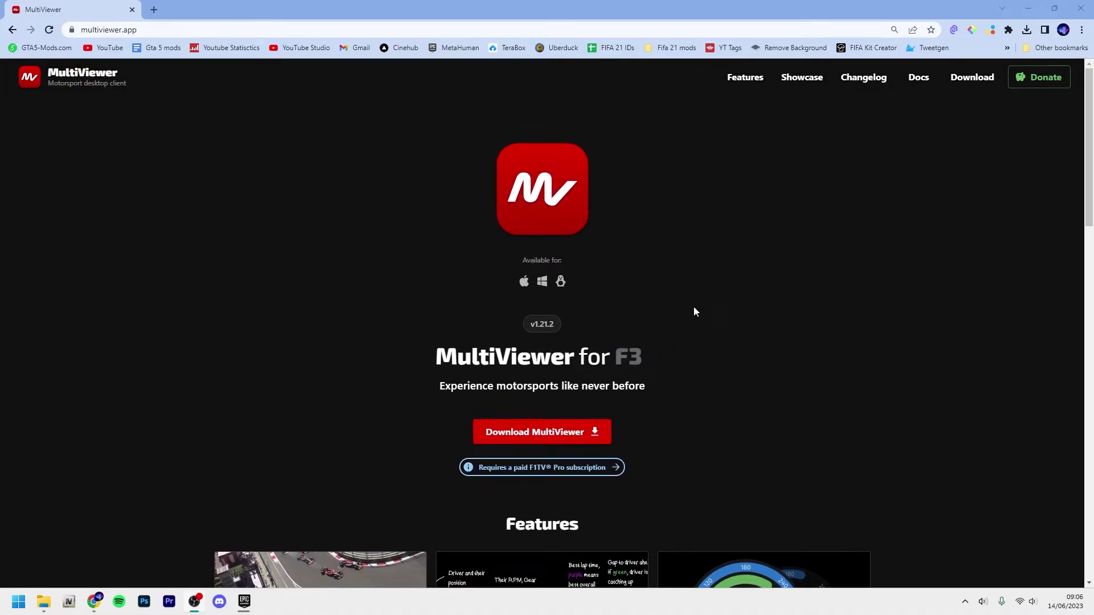
pyautogui.click(527, 433)
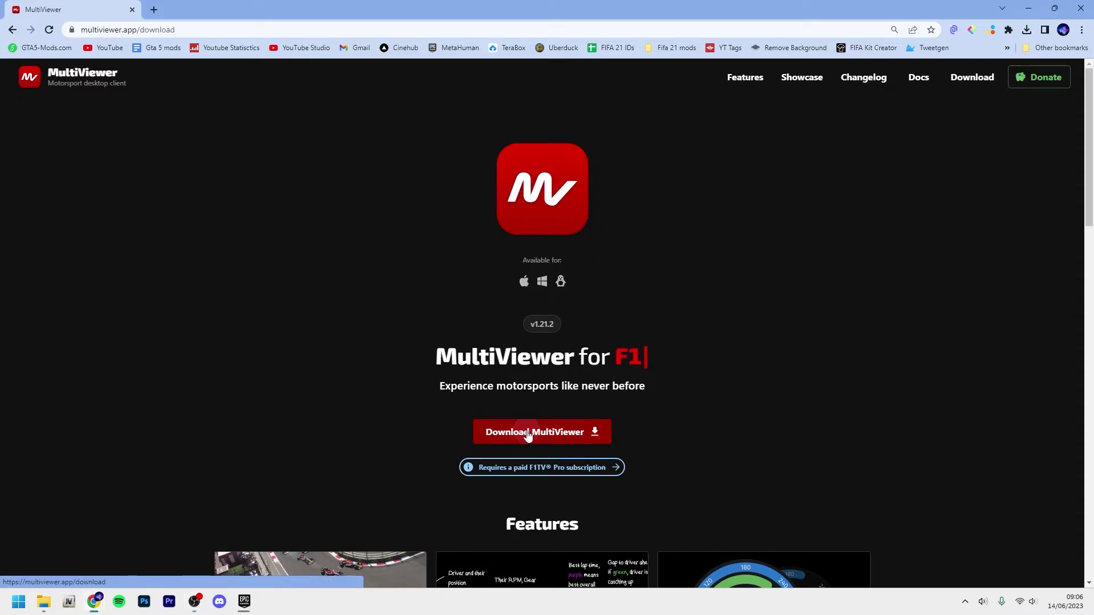
pyautogui.scroll(-1, 532, 422)
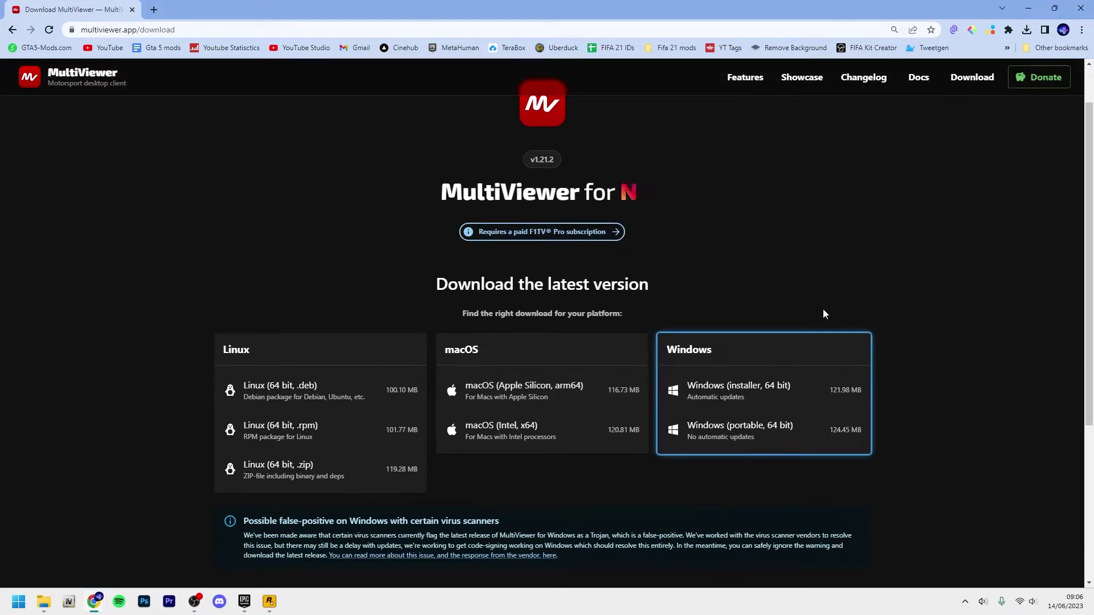
pyautogui.click(750, 387)
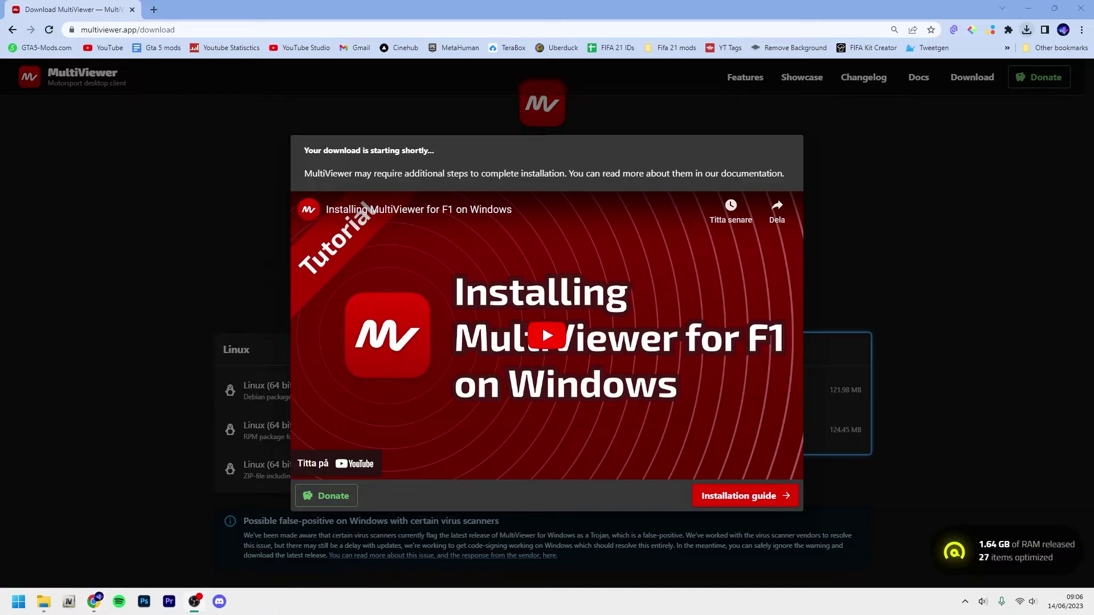
pyautogui.click(1027, 29)
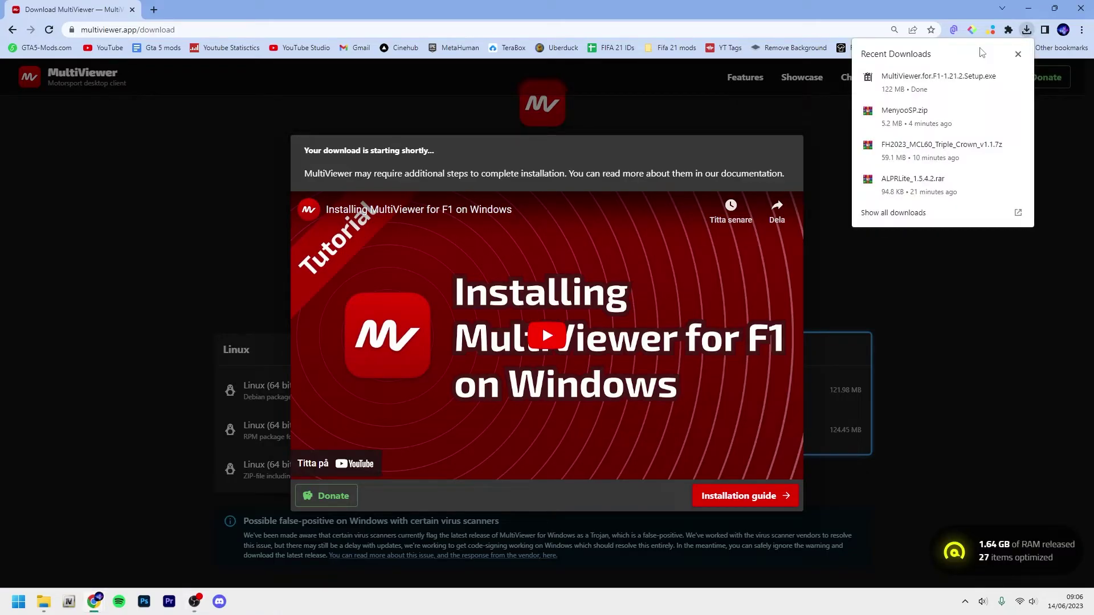
pyautogui.click(969, 83)
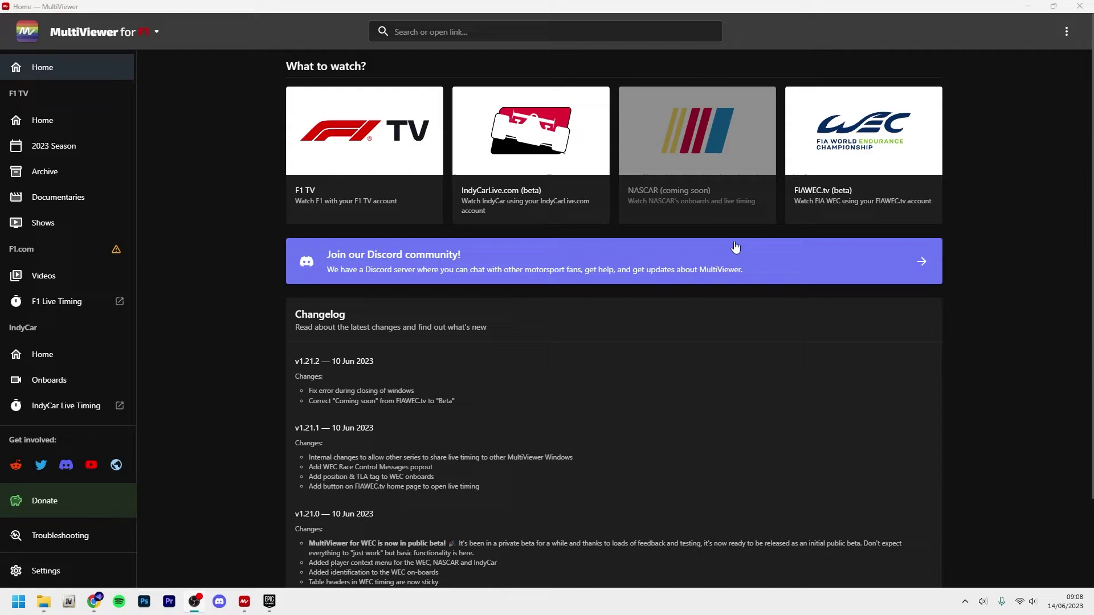
# Switch the client to MultiViewer for IndyCar and back to MultiViewer for F1.
pyautogui.click(155, 36)
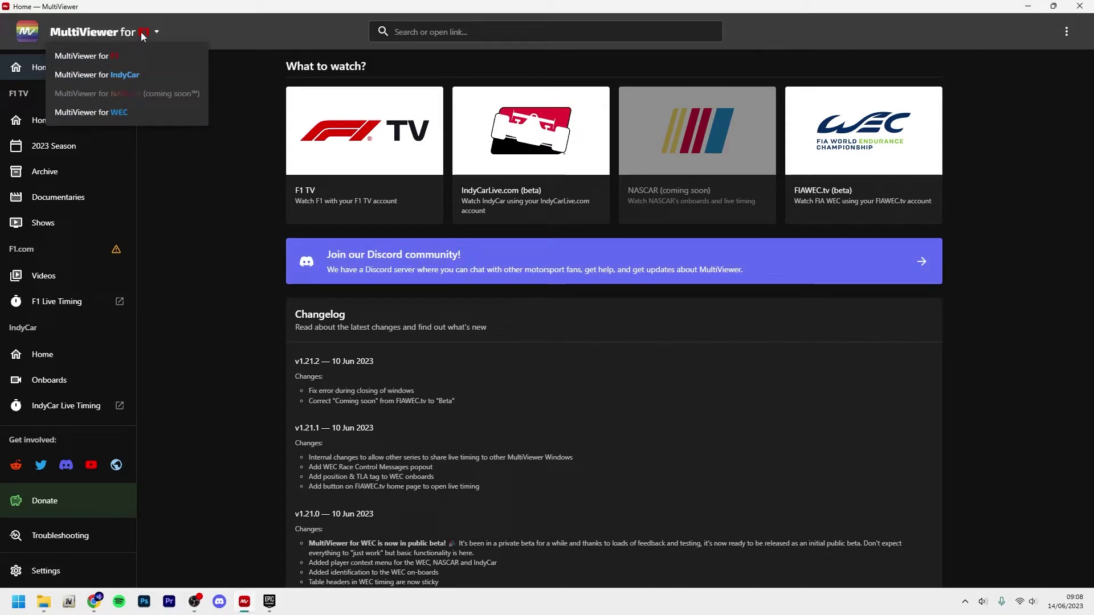
pyautogui.click(135, 32)
pyautogui.click(135, 30)
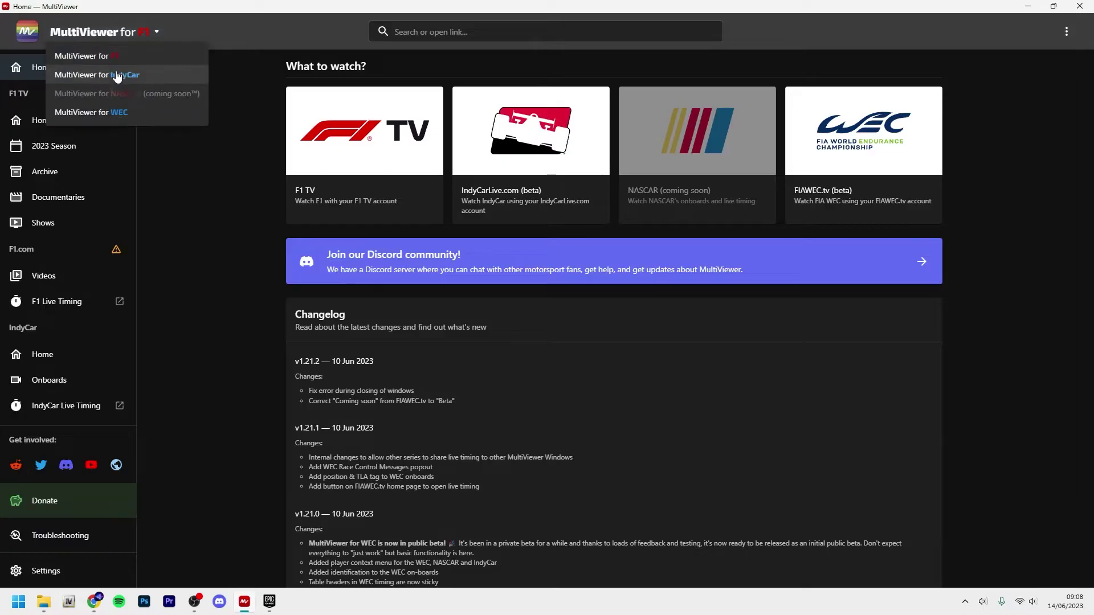
pyautogui.click(73, 75)
pyautogui.click(171, 32)
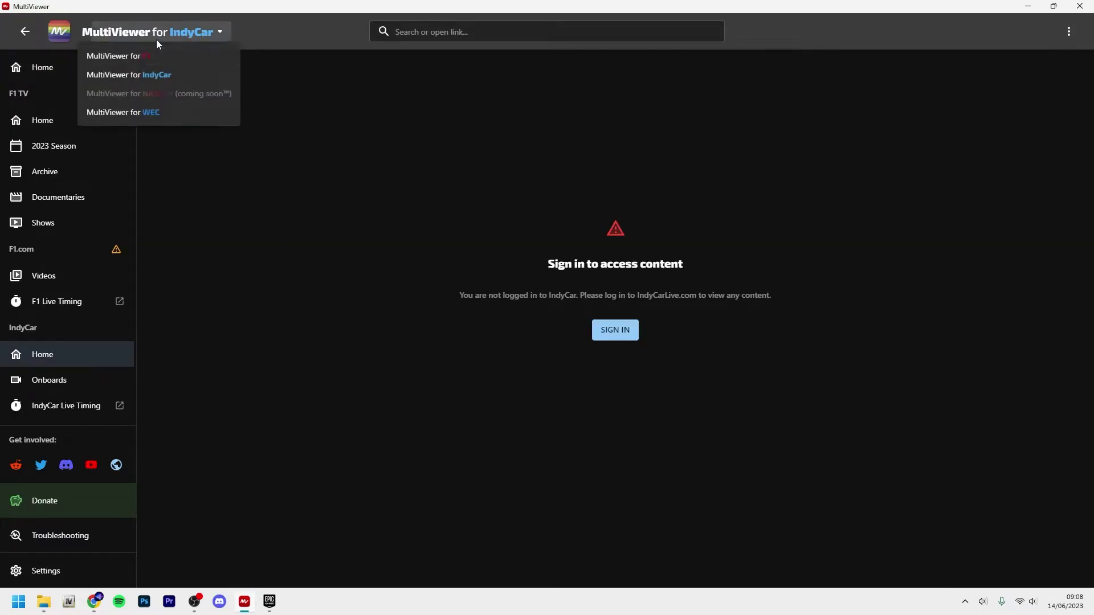
pyautogui.click(135, 57)
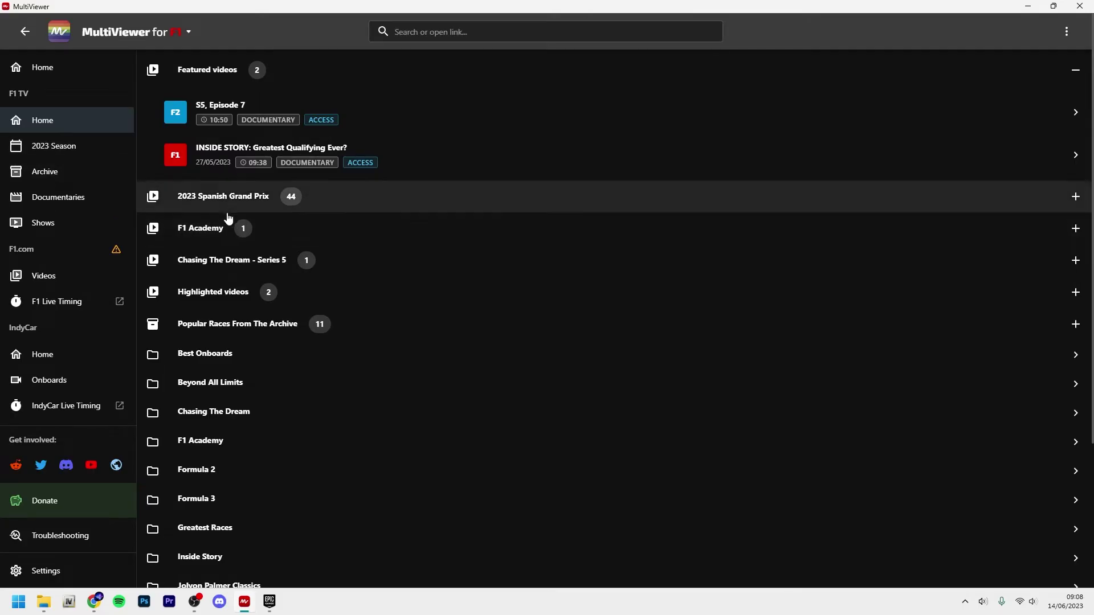
# Find the Australian Grand Prix in the 2023 season and open its Formula 1 race replay.
pyautogui.click(32, 142)
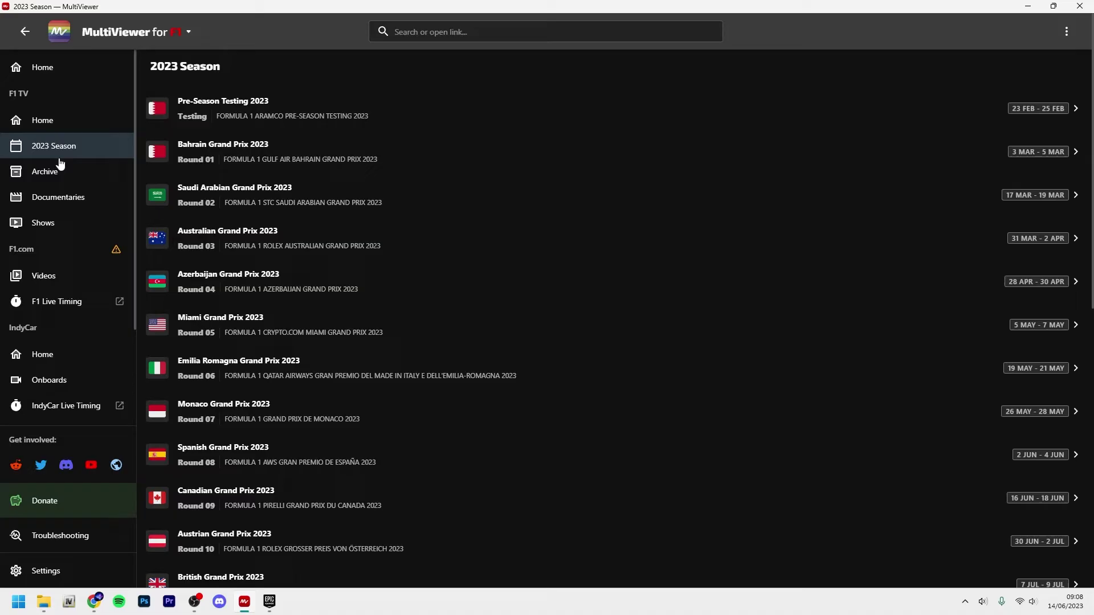
pyautogui.scroll(-7, 477, 277)
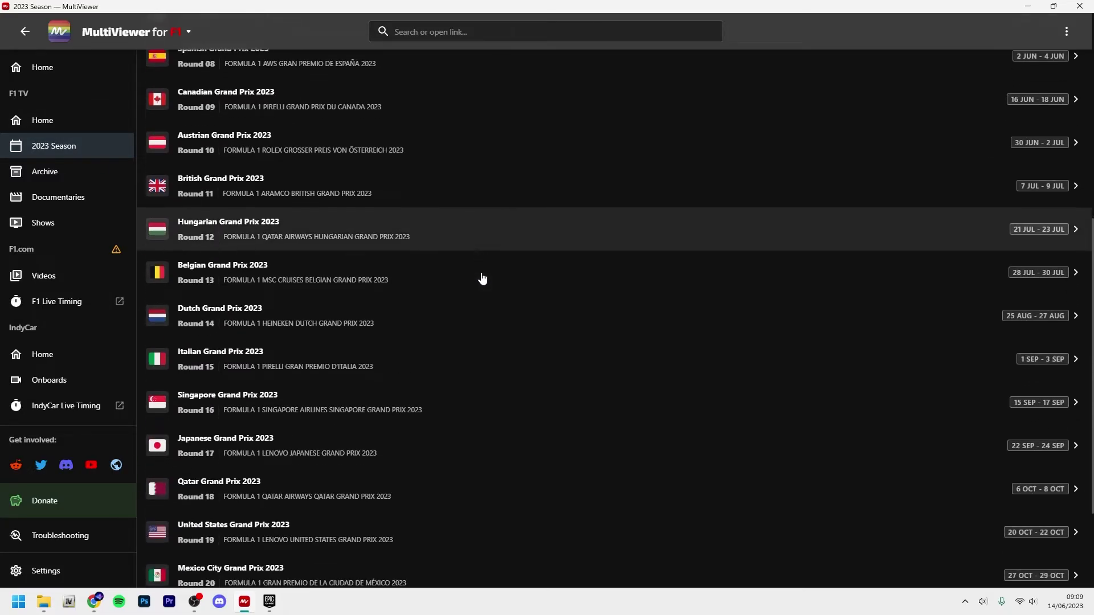
pyautogui.scroll(4, 410, 242)
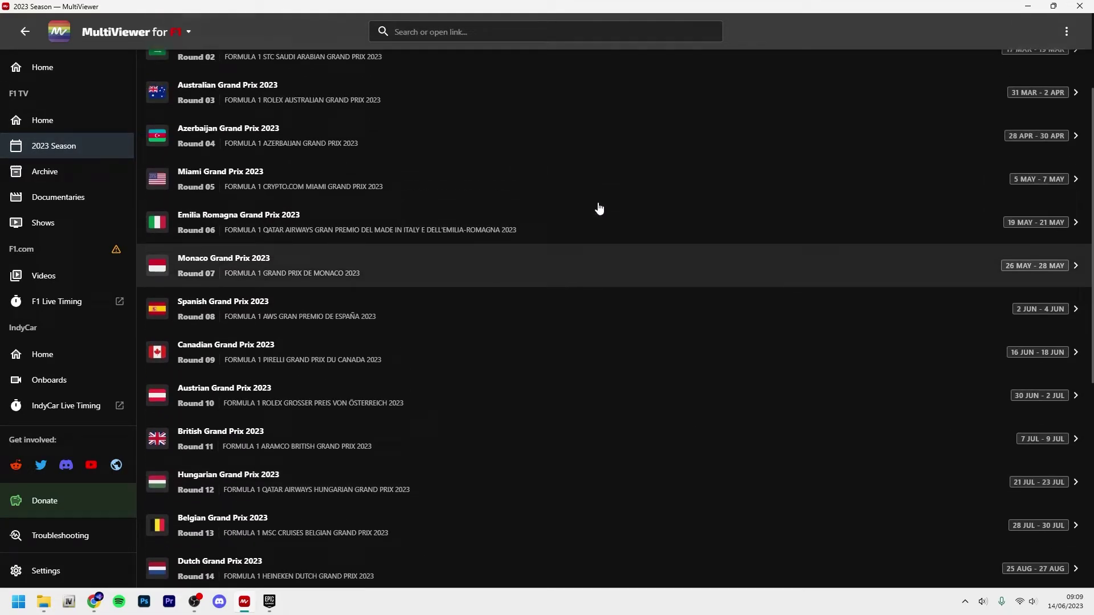
pyautogui.scroll(2, 599, 209)
pyautogui.click(450, 251)
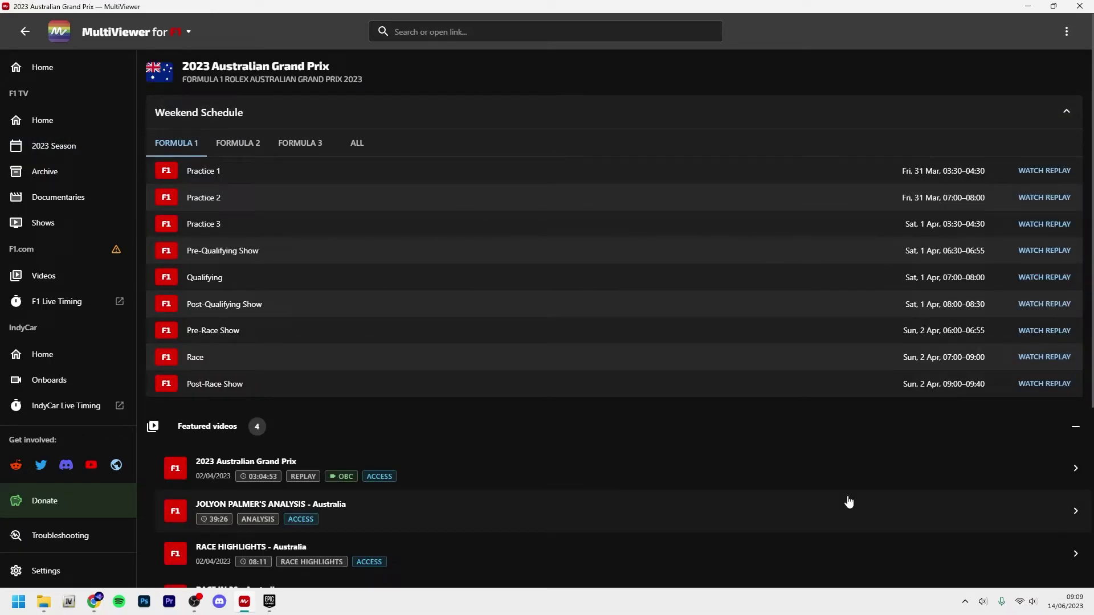
pyautogui.click(1034, 360)
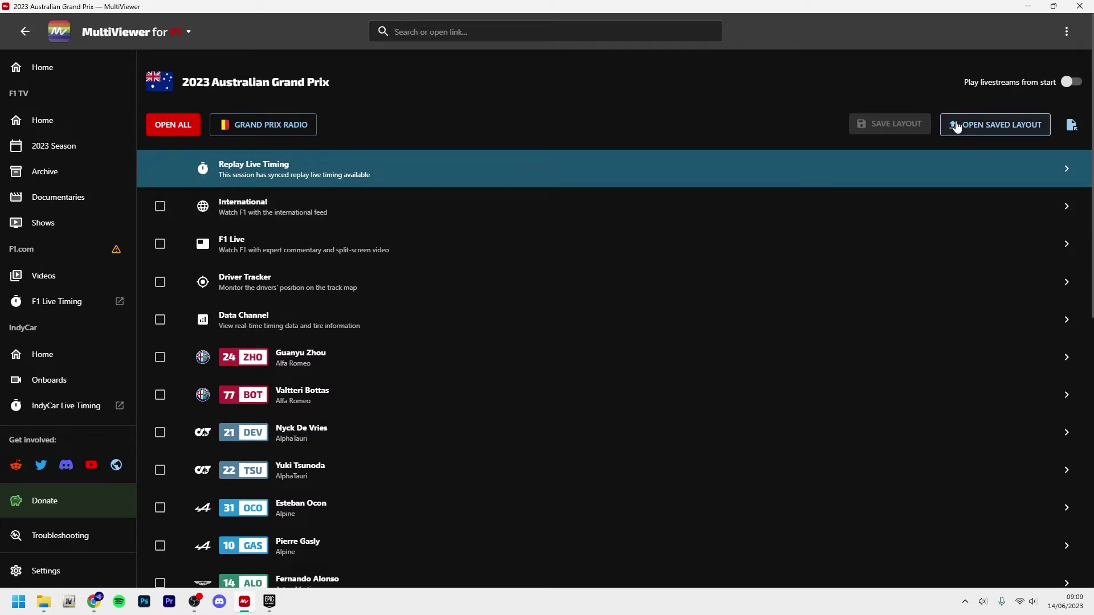
# Check which saved layouts are available and look through the list of feeds for the Australian Grand Prix.
pyautogui.click(967, 127)
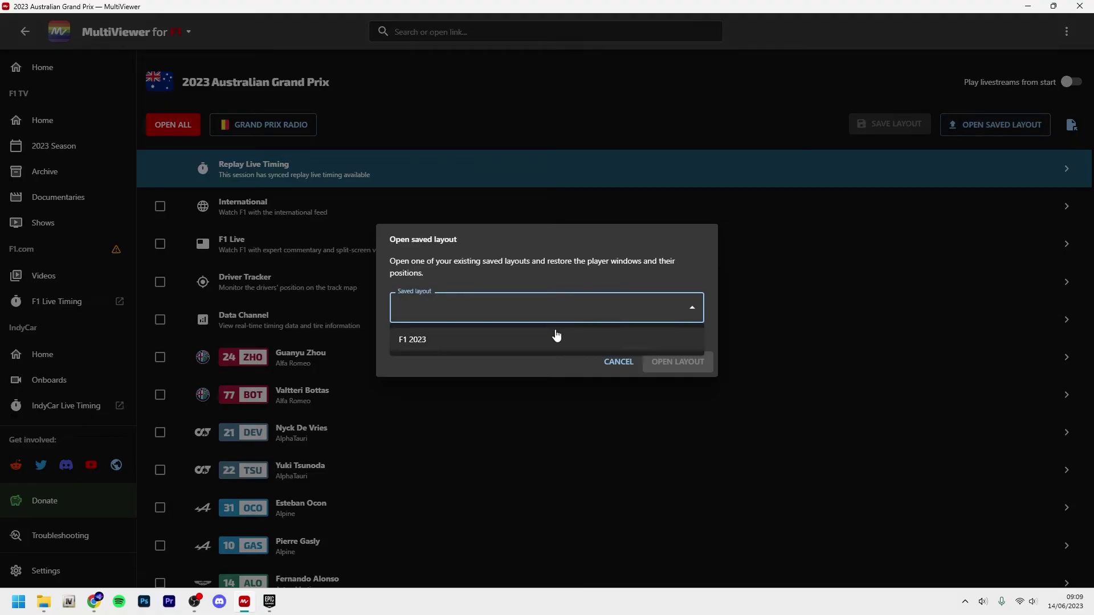
pyautogui.click(608, 363)
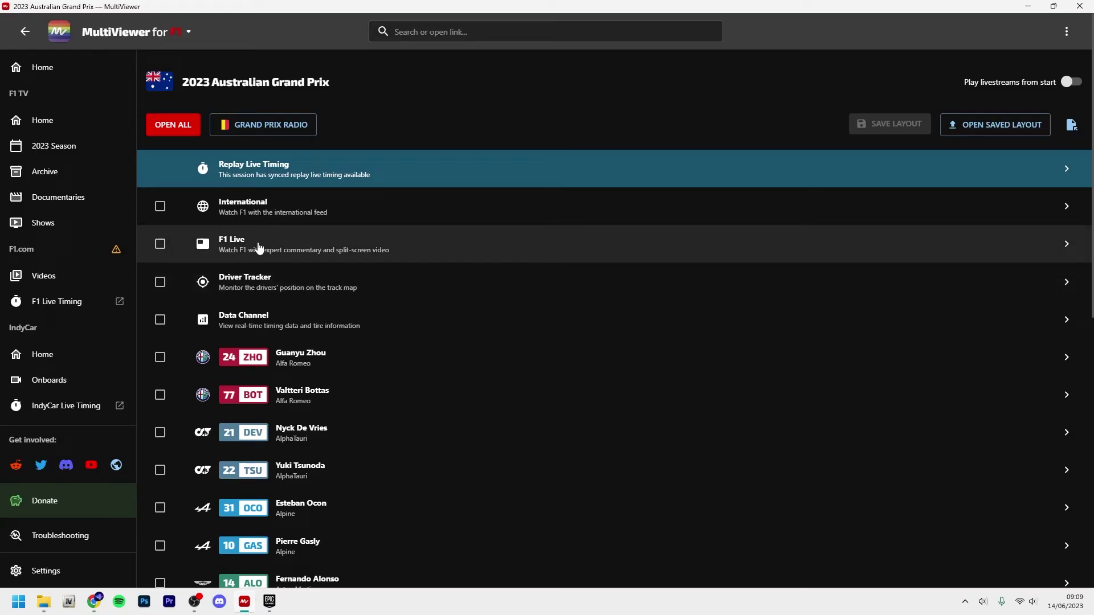
pyautogui.scroll(-9, 459, 384)
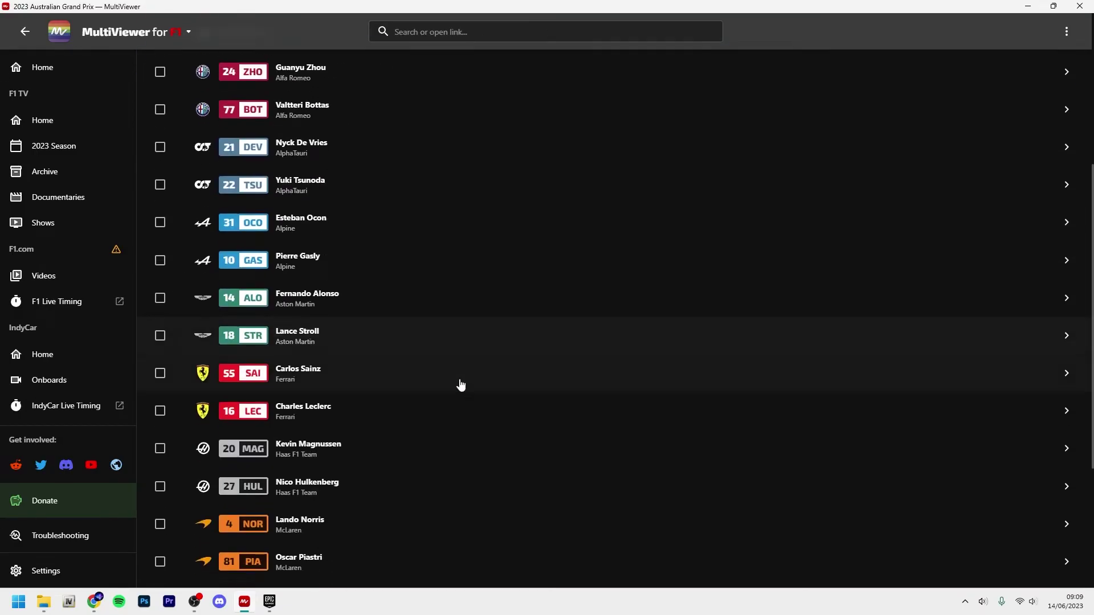
pyautogui.scroll(3, 400, 377)
pyautogui.scroll(9, 401, 377)
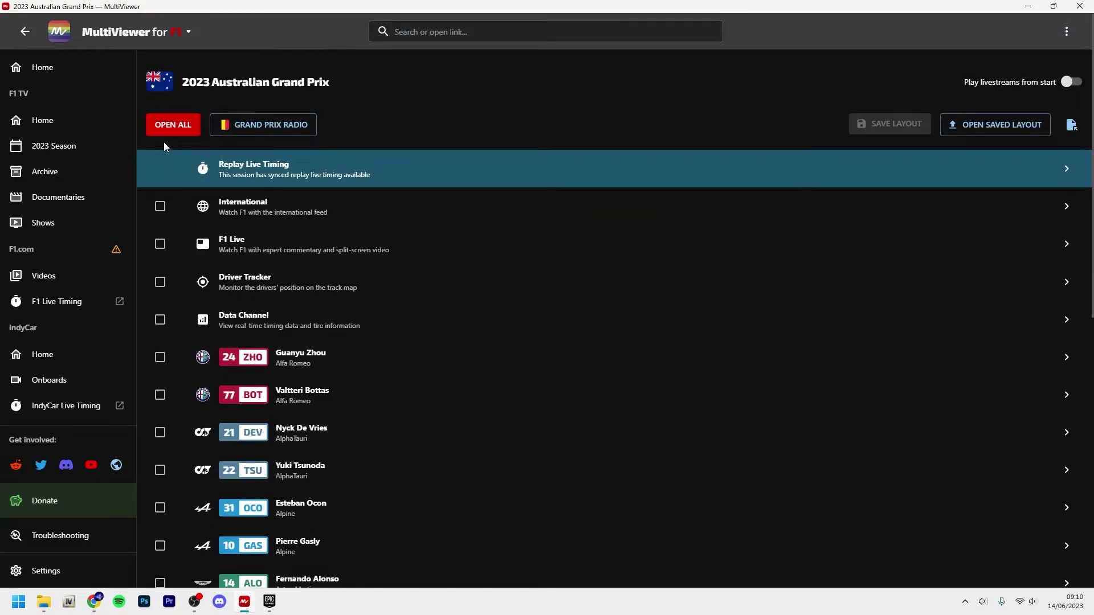
pyautogui.click(159, 210)
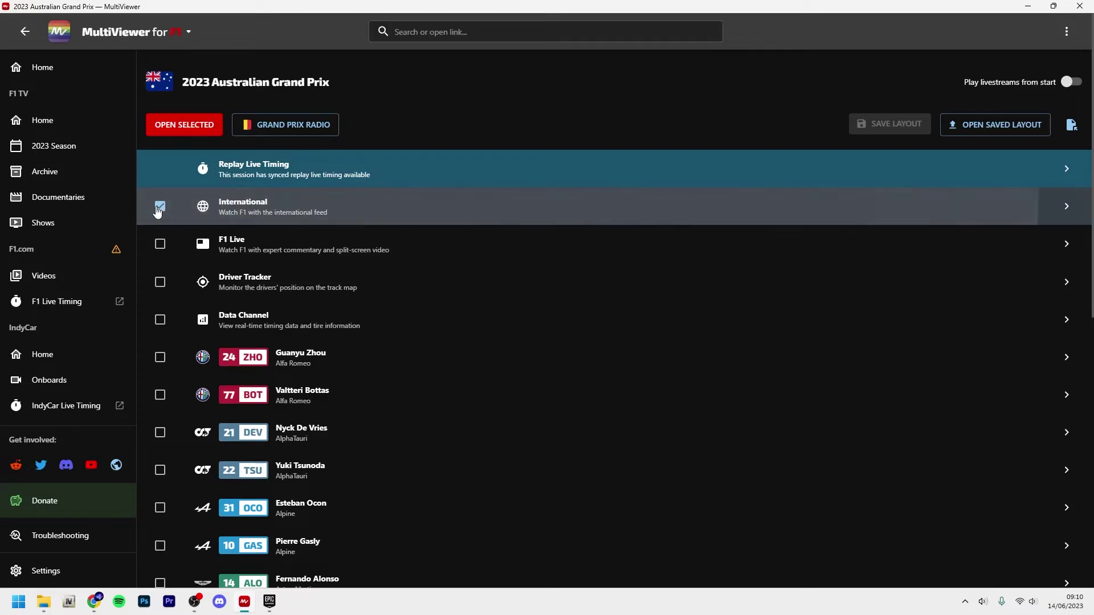
pyautogui.click(160, 210)
pyautogui.click(160, 210)
pyautogui.click(161, 211)
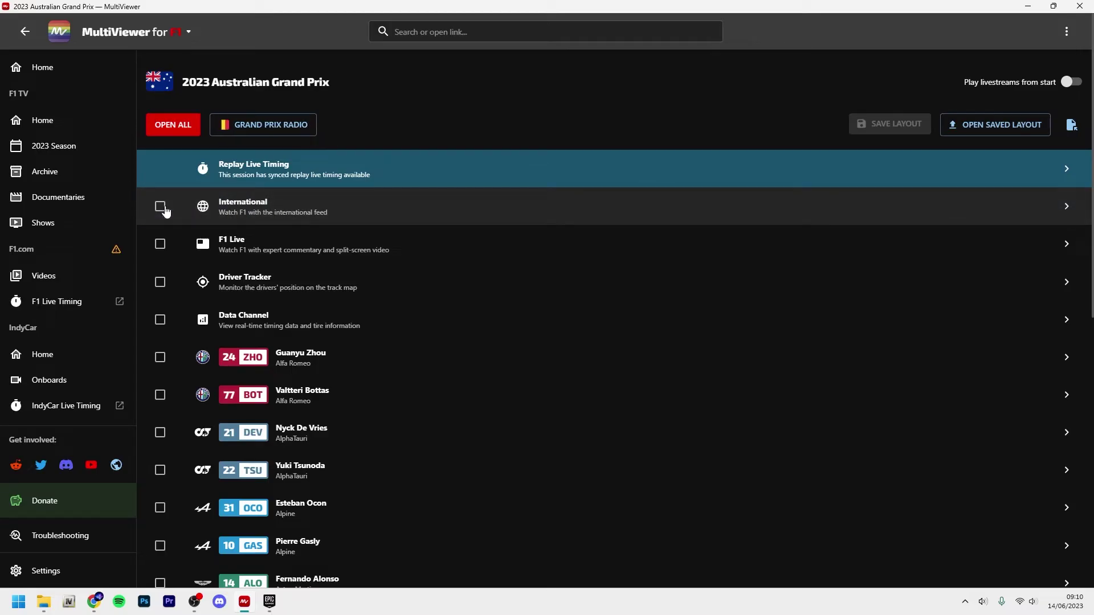
# Select the F1 Live, Driver Tracker and Data Channel feeds for viewing.
pyautogui.click(160, 244)
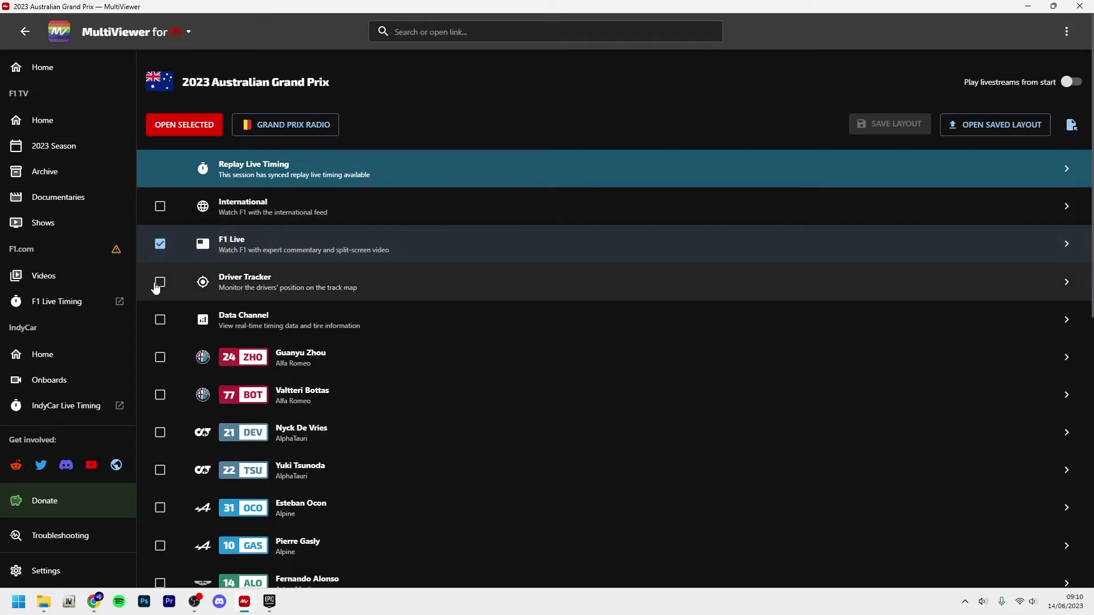
pyautogui.click(157, 284)
pyautogui.click(155, 323)
# Add the onboard feeds of Carlos Sainz, Charles Leclerc and Fernando Alonso to the selection.
pyautogui.scroll(-5, 159, 336)
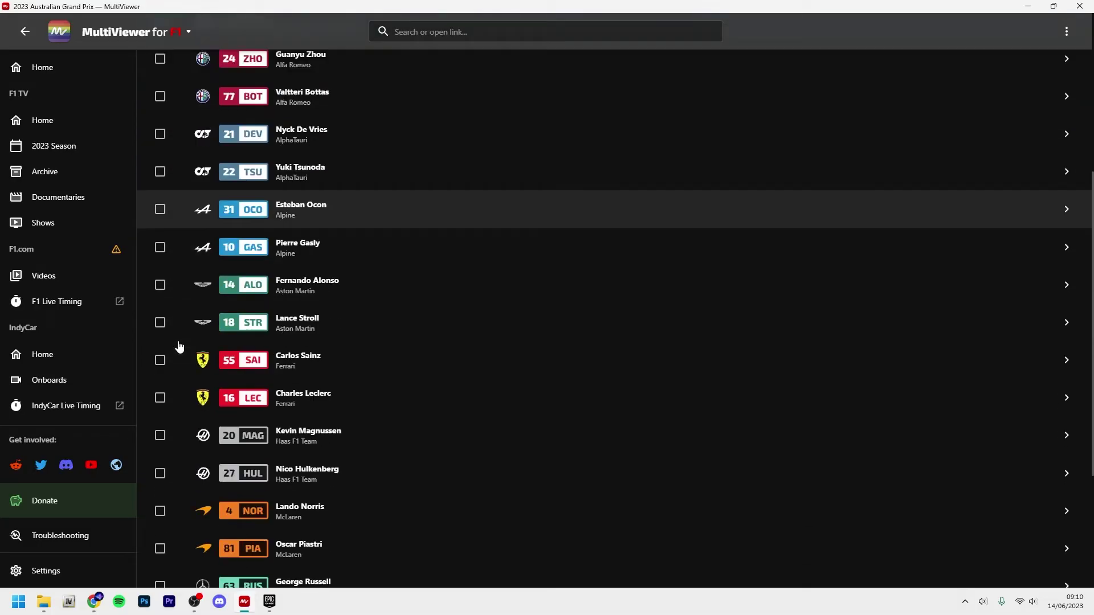
pyautogui.scroll(-4, 179, 346)
pyautogui.click(159, 151)
pyautogui.click(160, 186)
pyautogui.scroll(2, 160, 189)
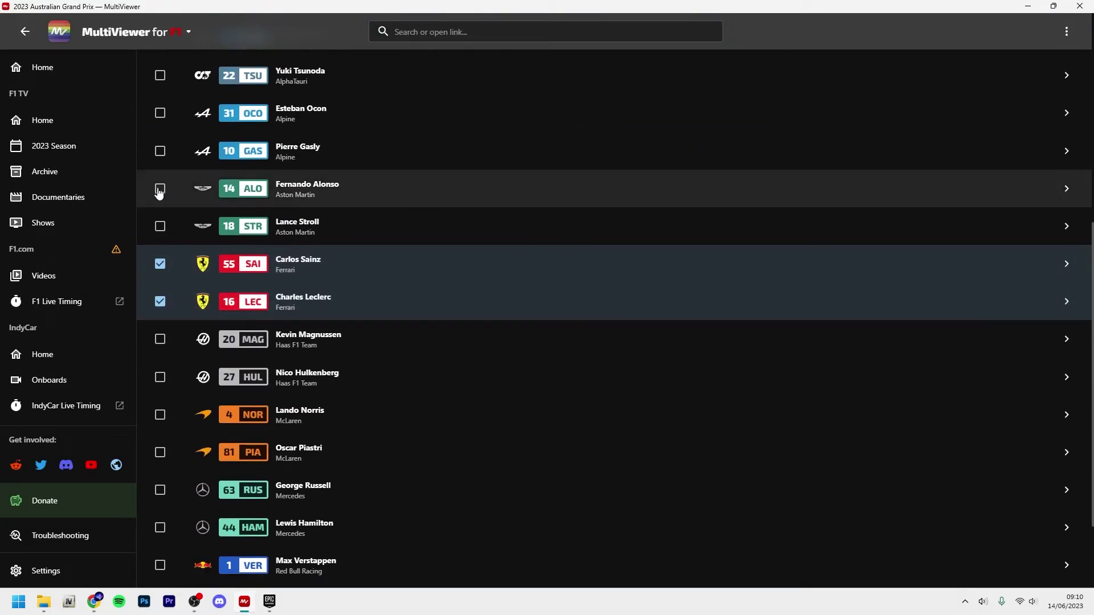
pyautogui.click(159, 189)
# Add the onboard feeds of Lewis Hamilton and Max Verstappen to the selection, leaving George Russell unselected.
pyautogui.scroll(-2, 257, 342)
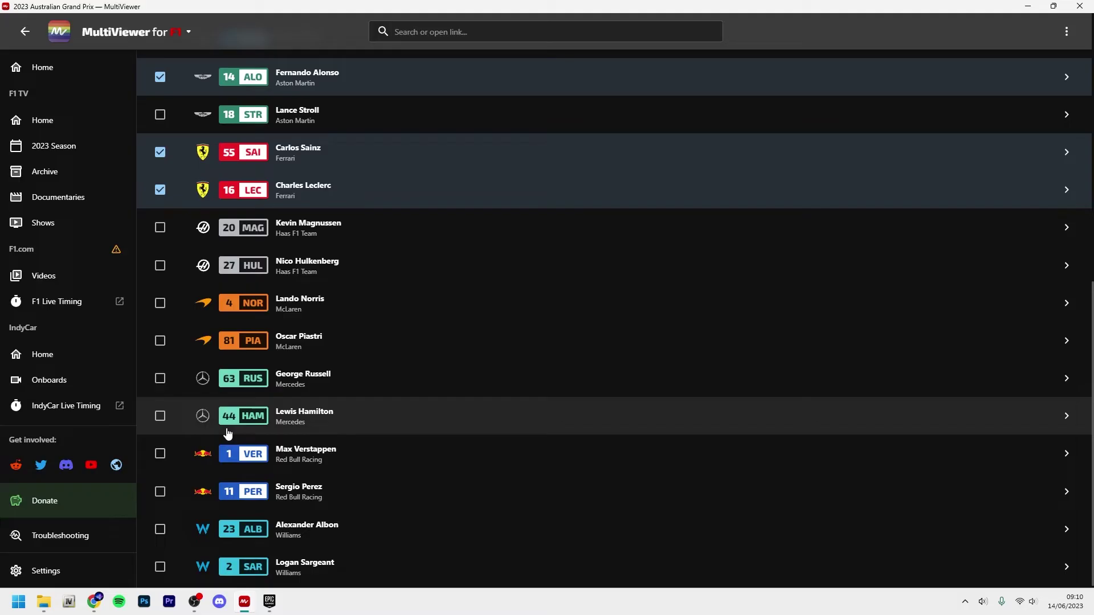
pyautogui.click(155, 378)
pyautogui.click(164, 380)
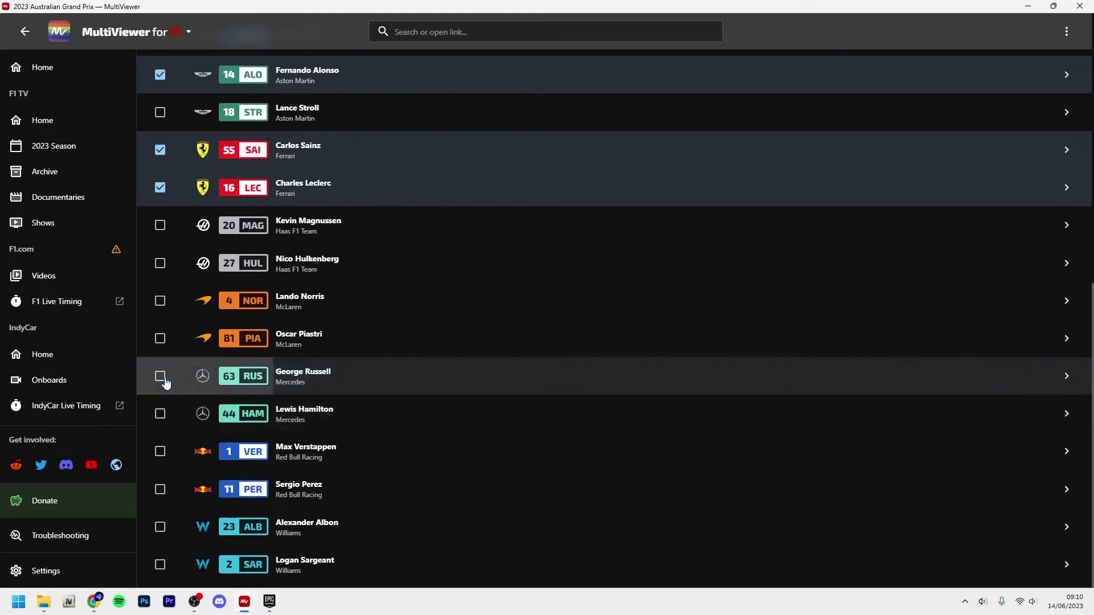
pyautogui.click(161, 414)
pyautogui.click(163, 452)
# Open all selected feeds in player windows and dismiss the sign-in error dialog.
pyautogui.scroll(4, 399, 496)
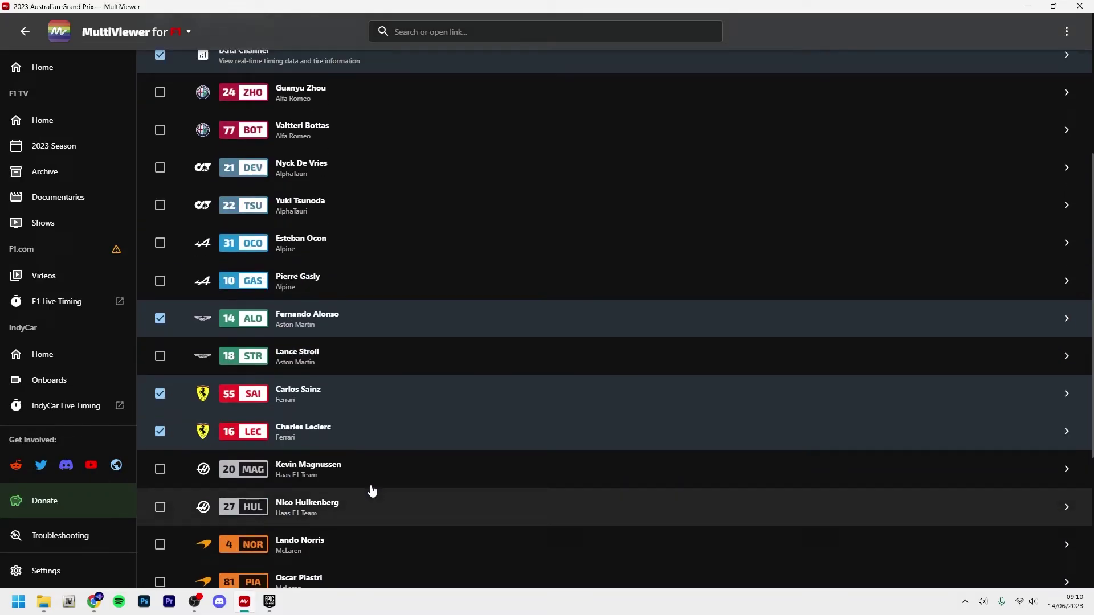
pyautogui.scroll(3, 372, 491)
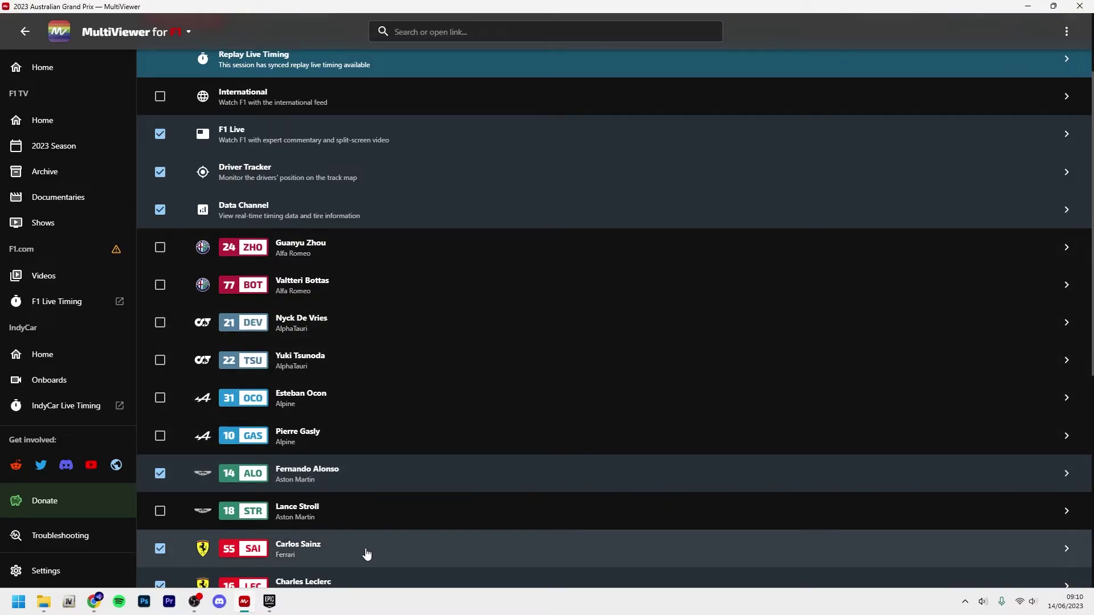
pyautogui.scroll(2, 362, 526)
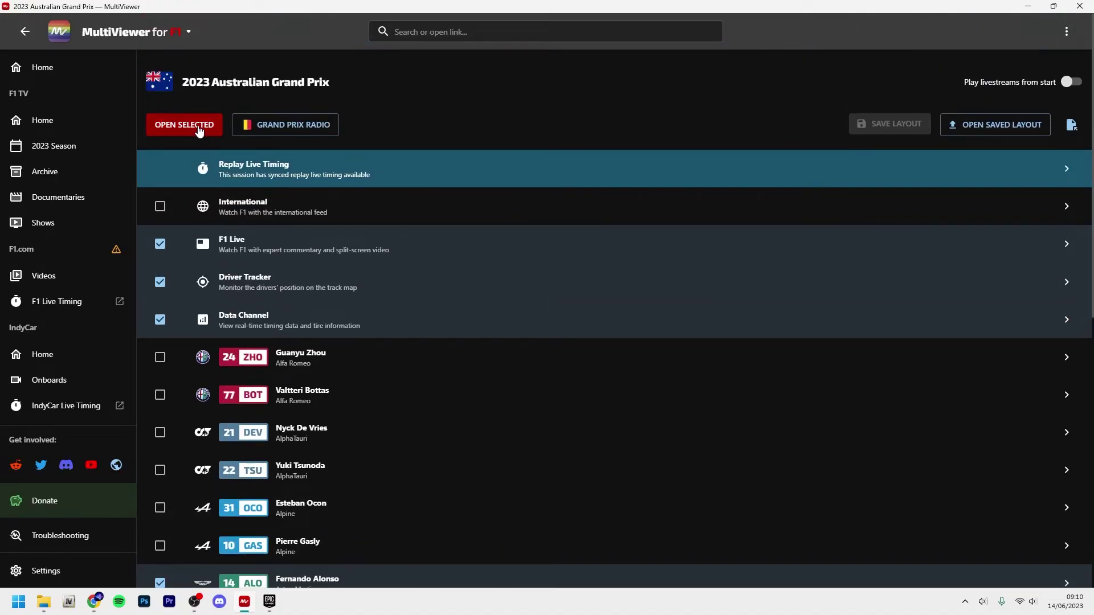
pyautogui.click(199, 130)
pyautogui.scroll(-2, 388, 495)
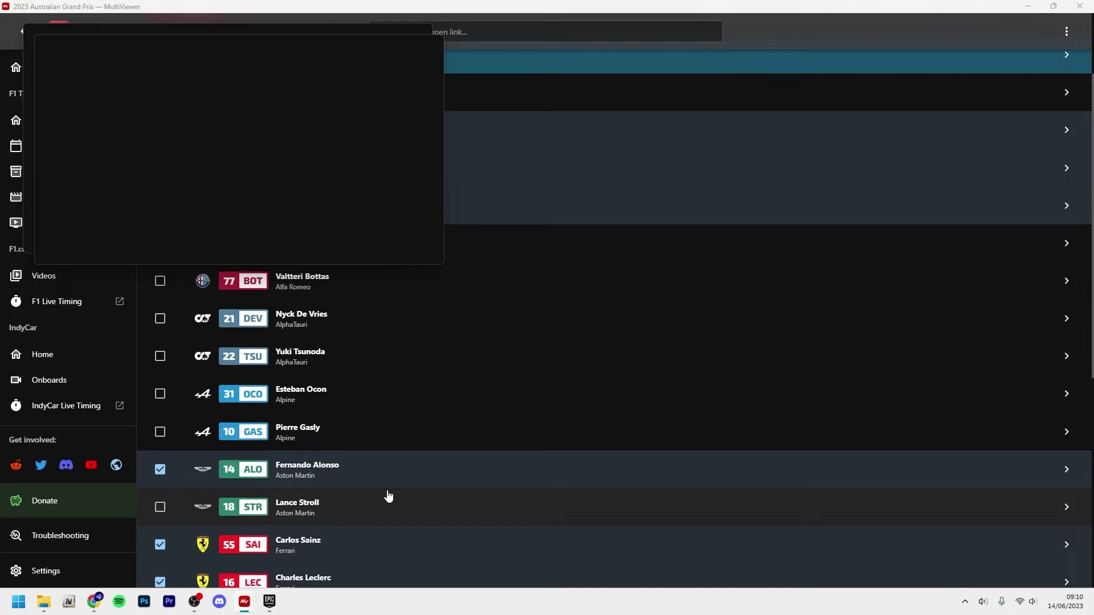
pyautogui.scroll(-2, 764, 386)
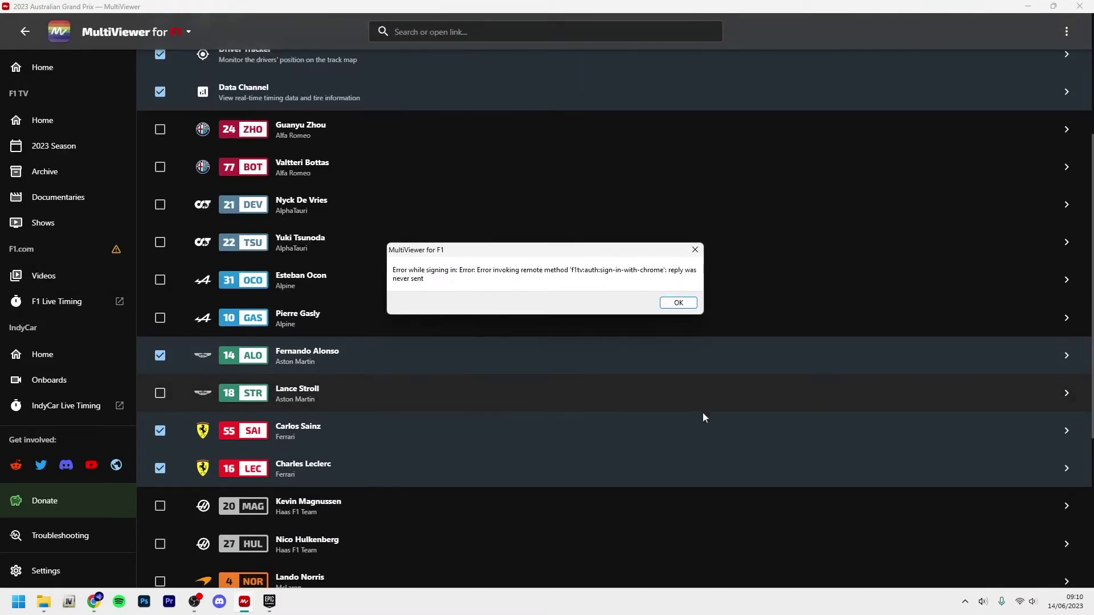
pyautogui.click(683, 306)
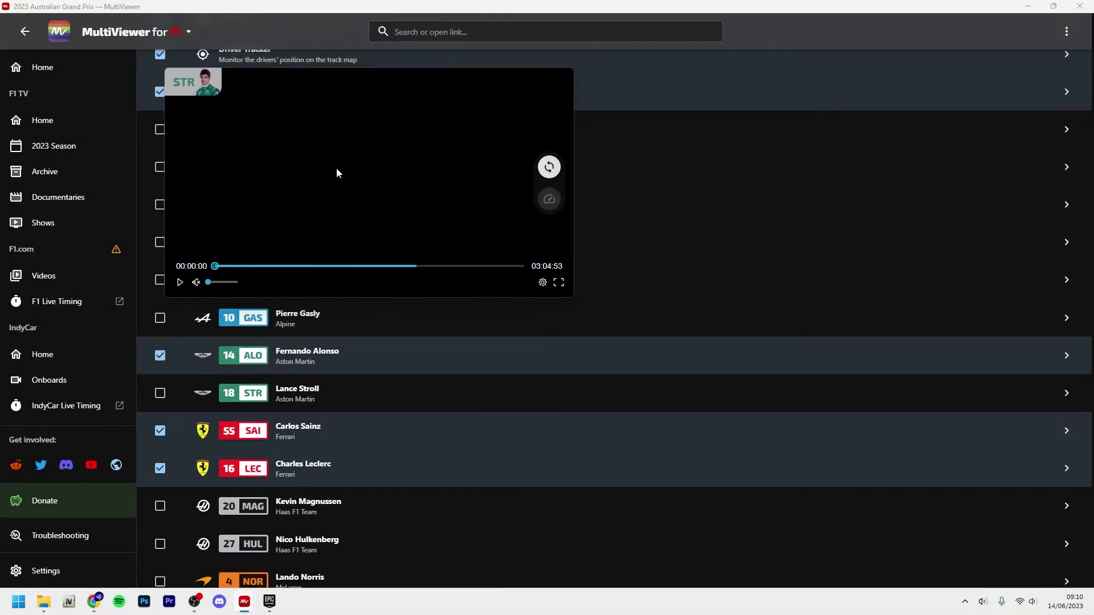
# Minimize the main MultiViewer and browser windows and fit Lance Stroll's player, reduced in size, into the desktop's upper-right corner.
pyautogui.click(1030, 6)
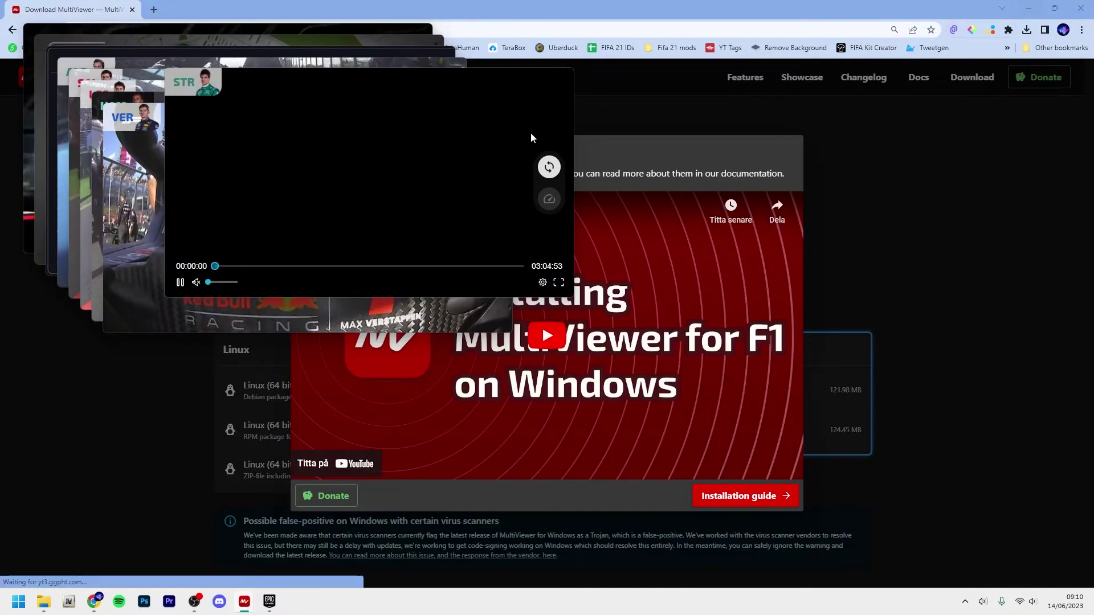
pyautogui.click(1028, 8)
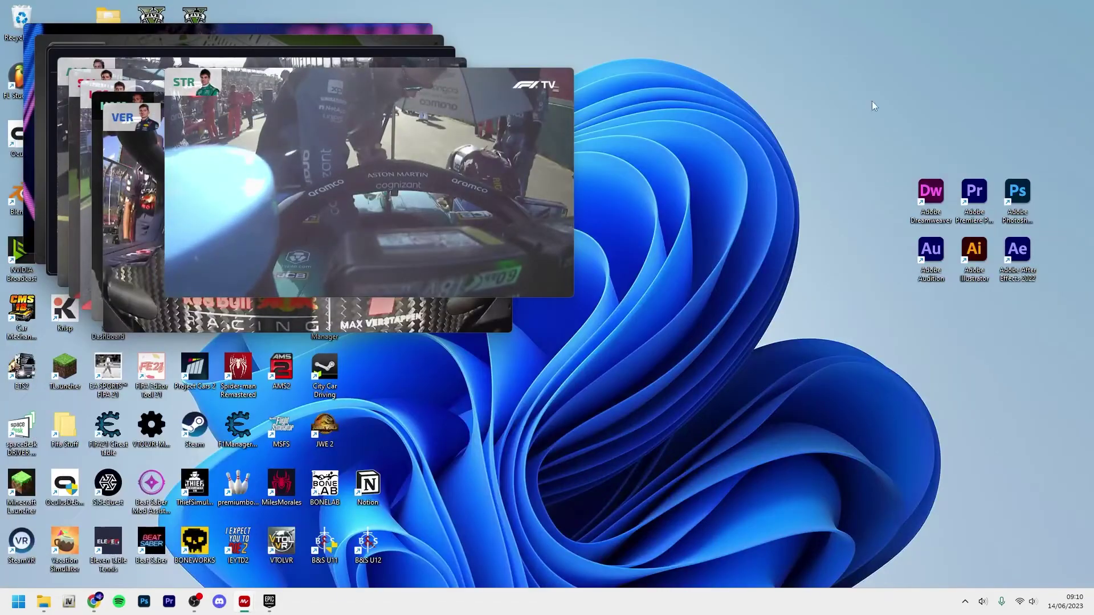
pyautogui.moveTo(365, 171); pyautogui.dragTo(878, 116)
pyautogui.moveTo(674, 244); pyautogui.dragTo(777, 188)
pyautogui.moveTo(913, 67); pyautogui.dragTo(922, 53)
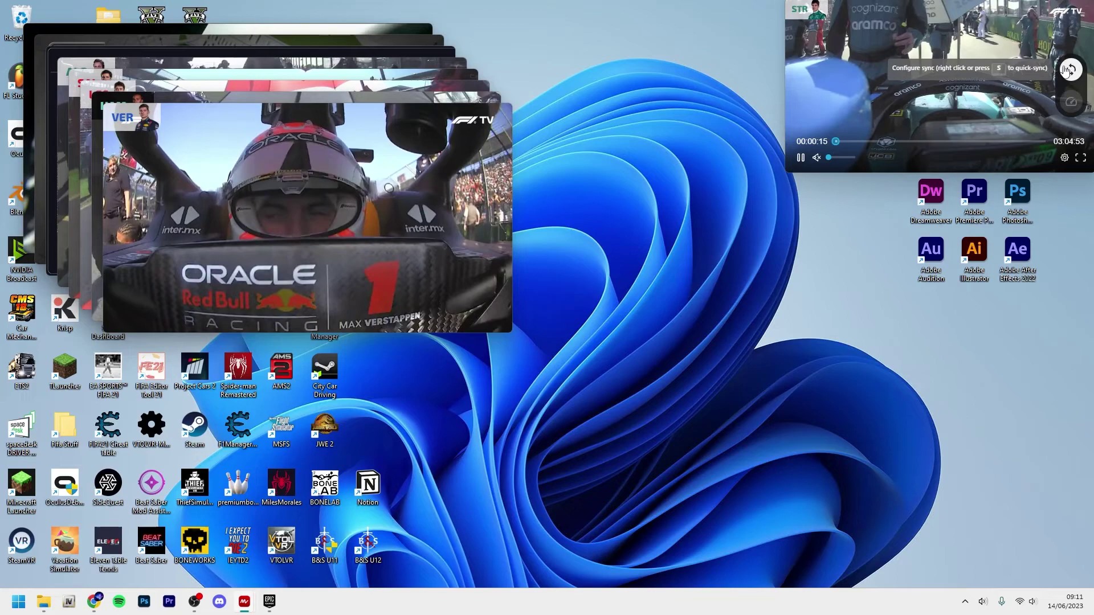
# Jump Lance Stroll's player to about 02:05:17 and sync all open players to it.
pyautogui.click(1061, 69)
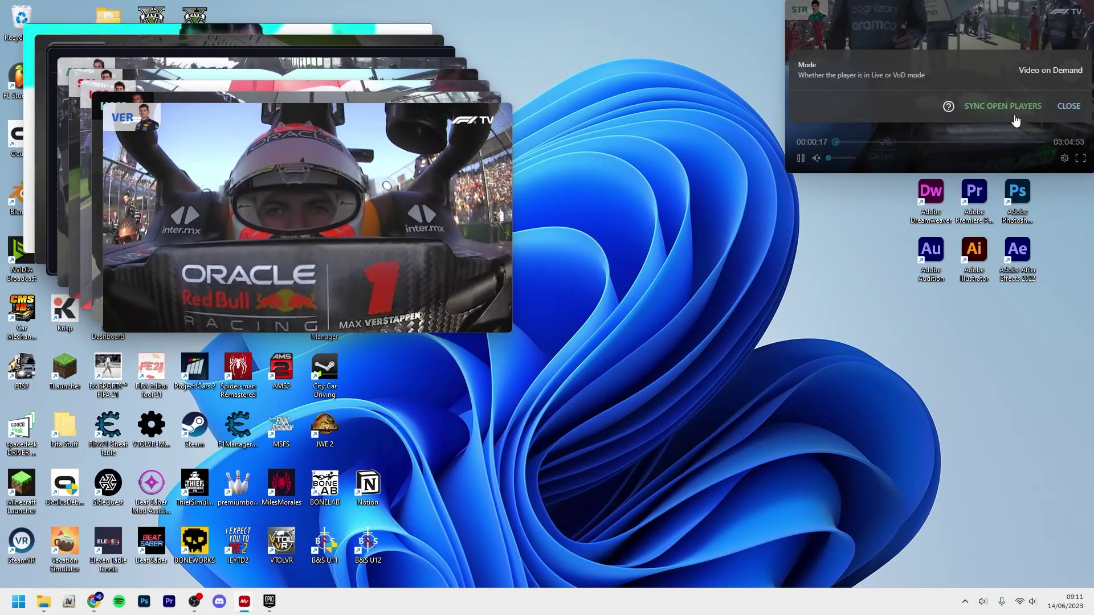
pyautogui.click(996, 108)
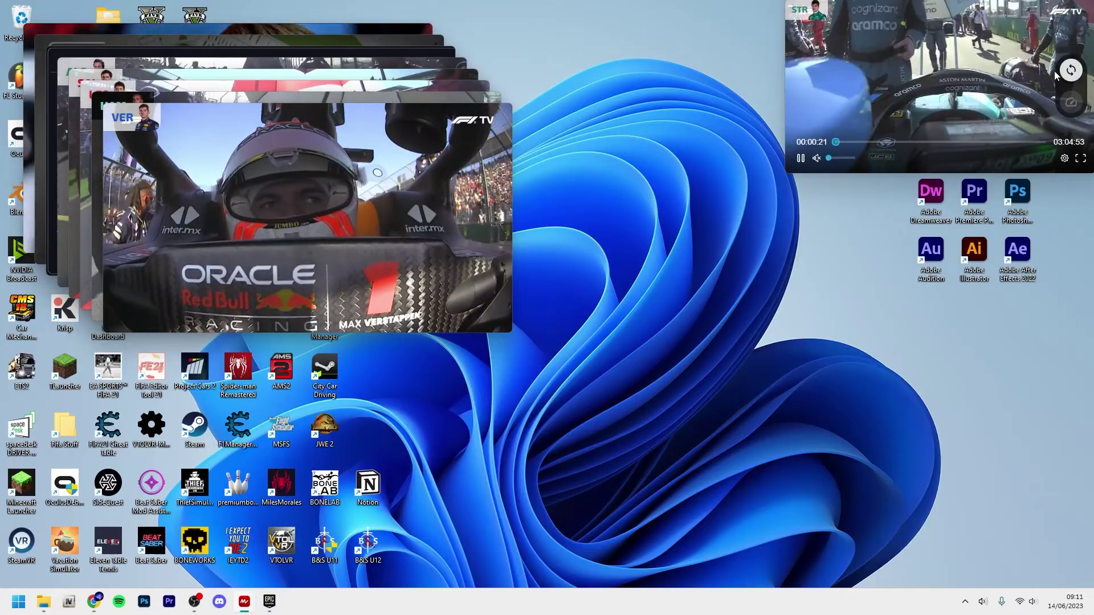
pyautogui.click(978, 142)
pyautogui.click(1068, 71)
pyautogui.click(1003, 106)
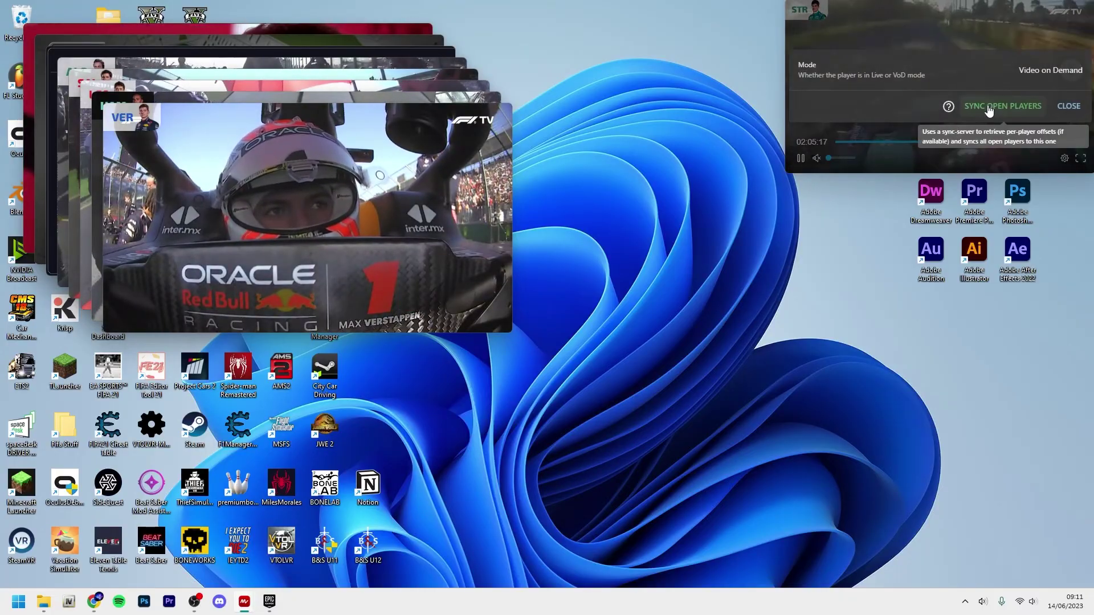
pyautogui.click(1069, 106)
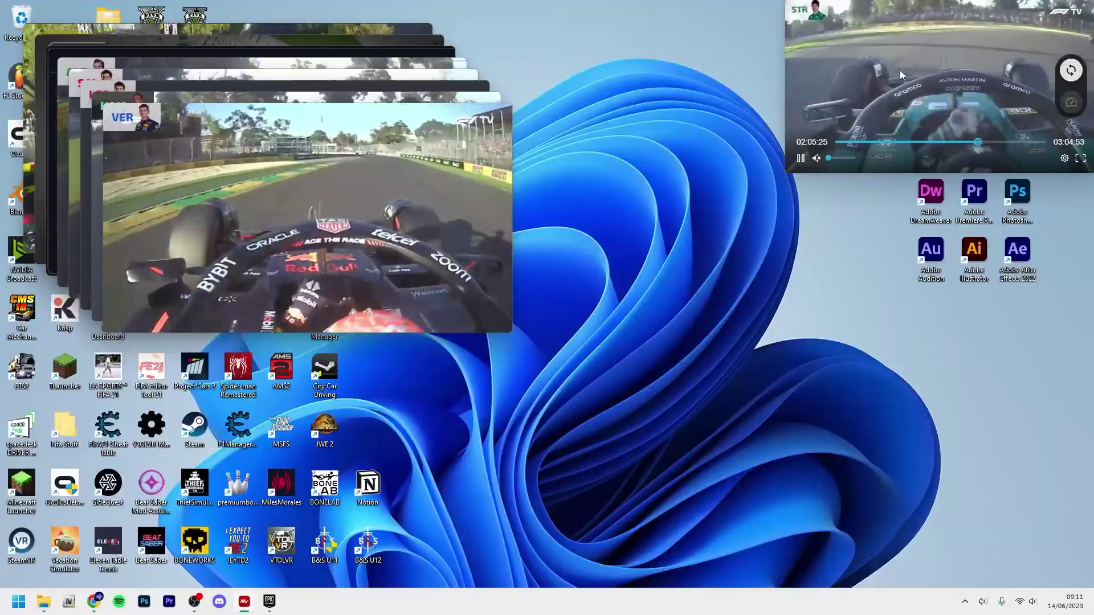
# Stack Max Verstappen's and Lewis Hamilton's players below Lance Stroll's along the desktop's right edge, both reduced to match its width.
pyautogui.moveTo(394, 96); pyautogui.dragTo(993, 175)
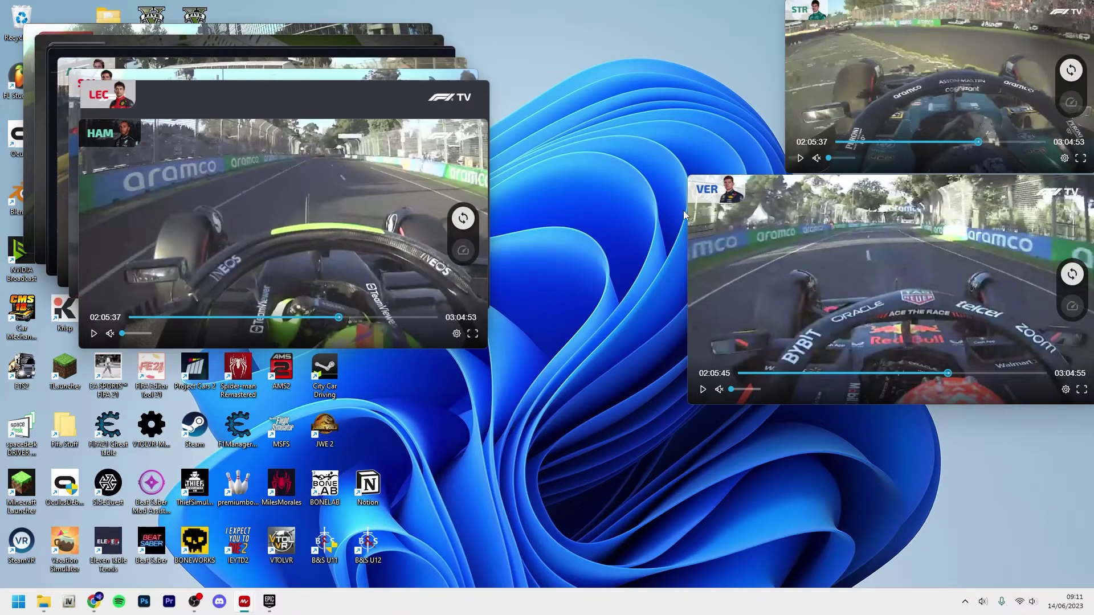
pyautogui.moveTo(399, 130); pyautogui.dragTo(603, 195)
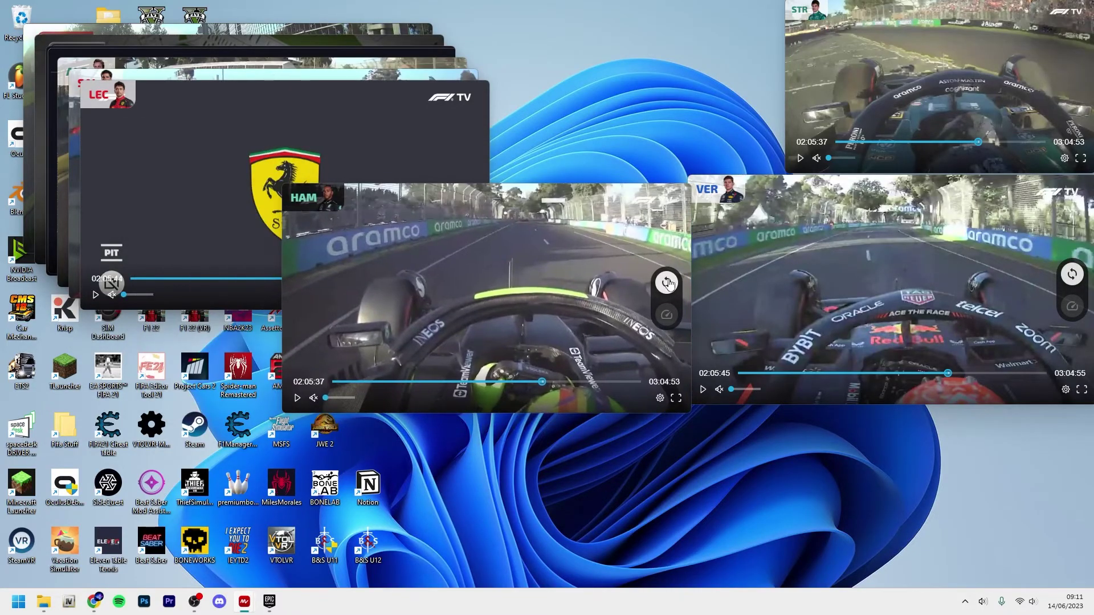
pyautogui.click(662, 283)
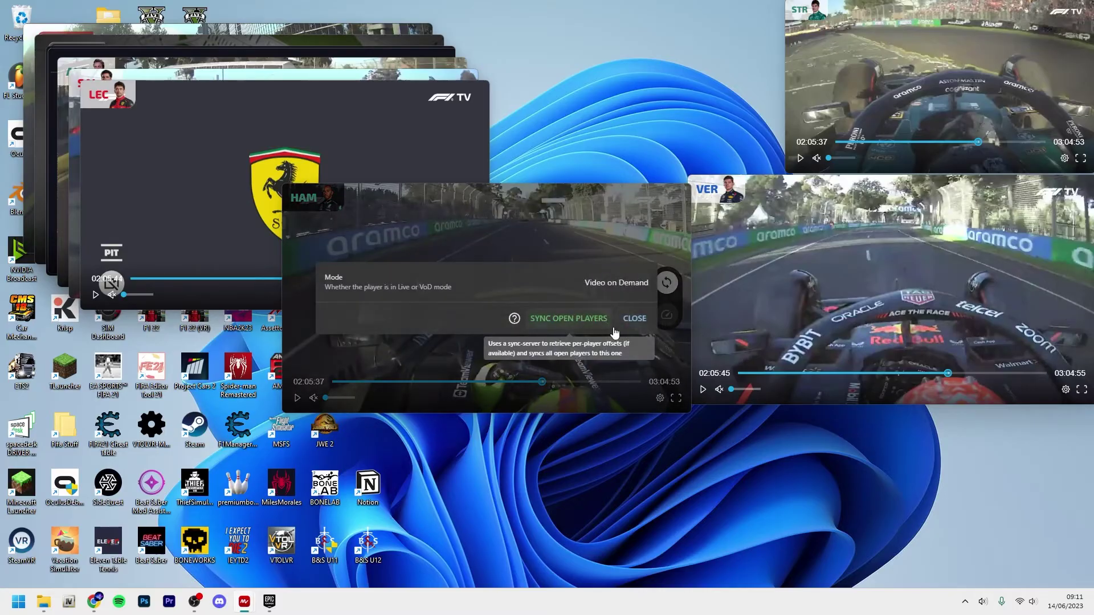
pyautogui.click(633, 319)
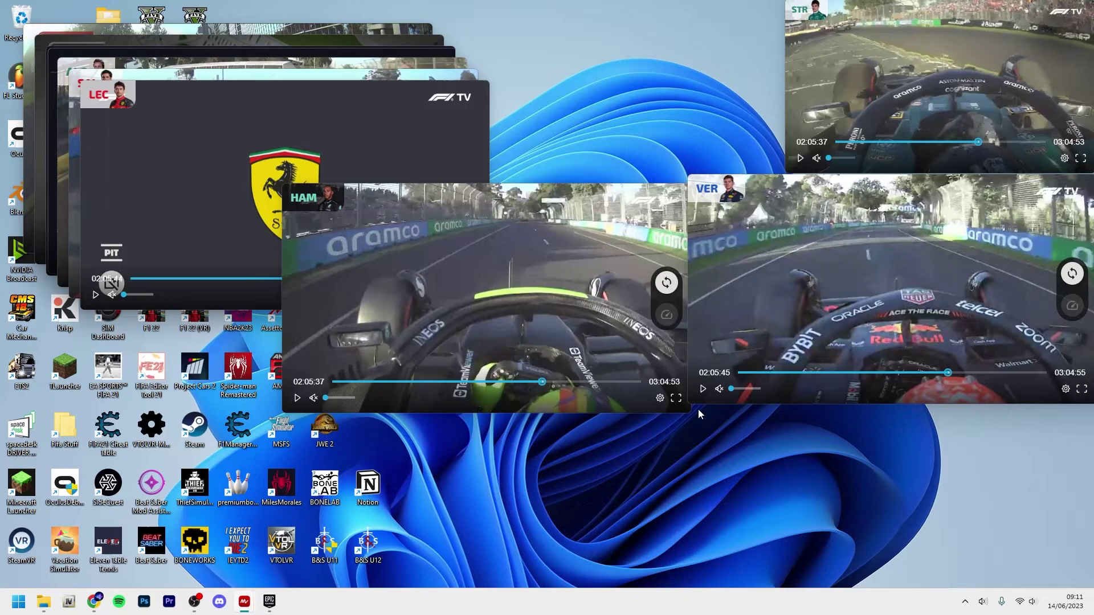
pyautogui.moveTo(688, 404); pyautogui.dragTo(784, 349)
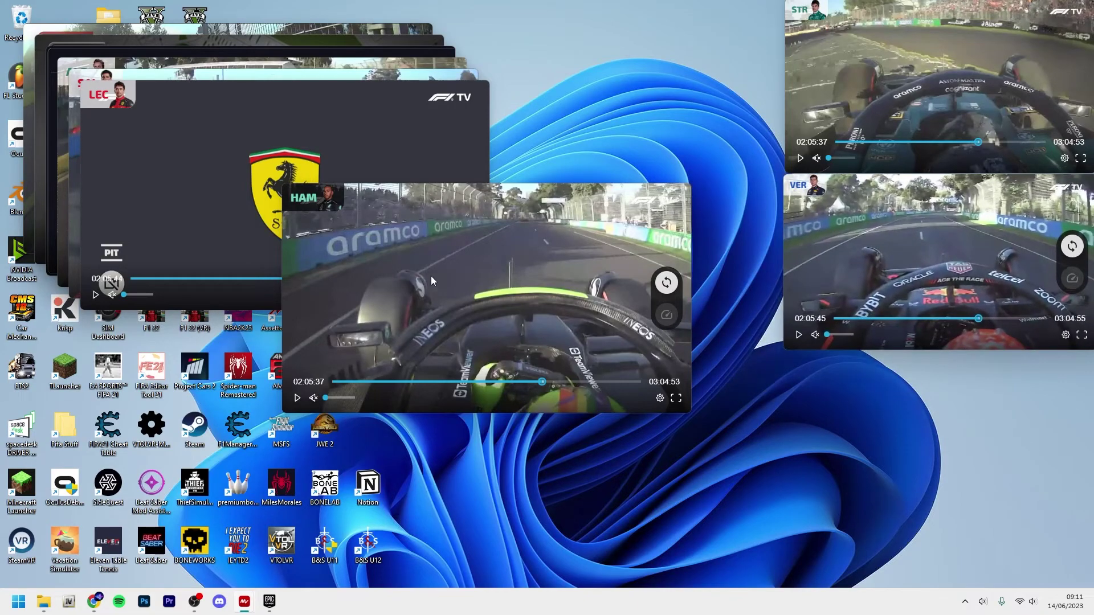
pyautogui.moveTo(448, 275); pyautogui.dragTo(826, 474)
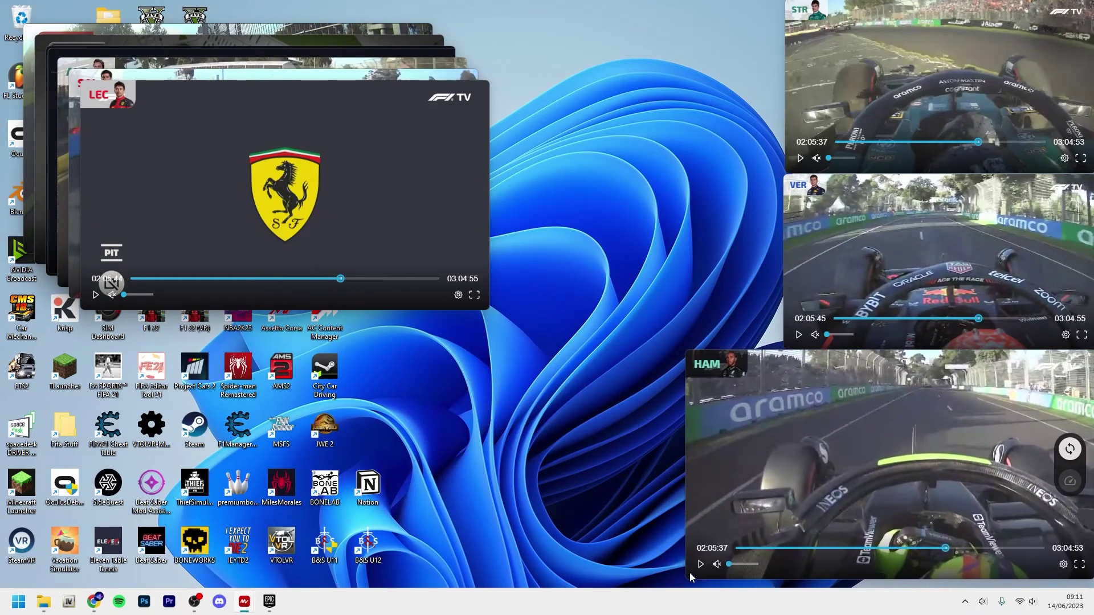
pyautogui.moveTo(685, 577); pyautogui.dragTo(786, 525)
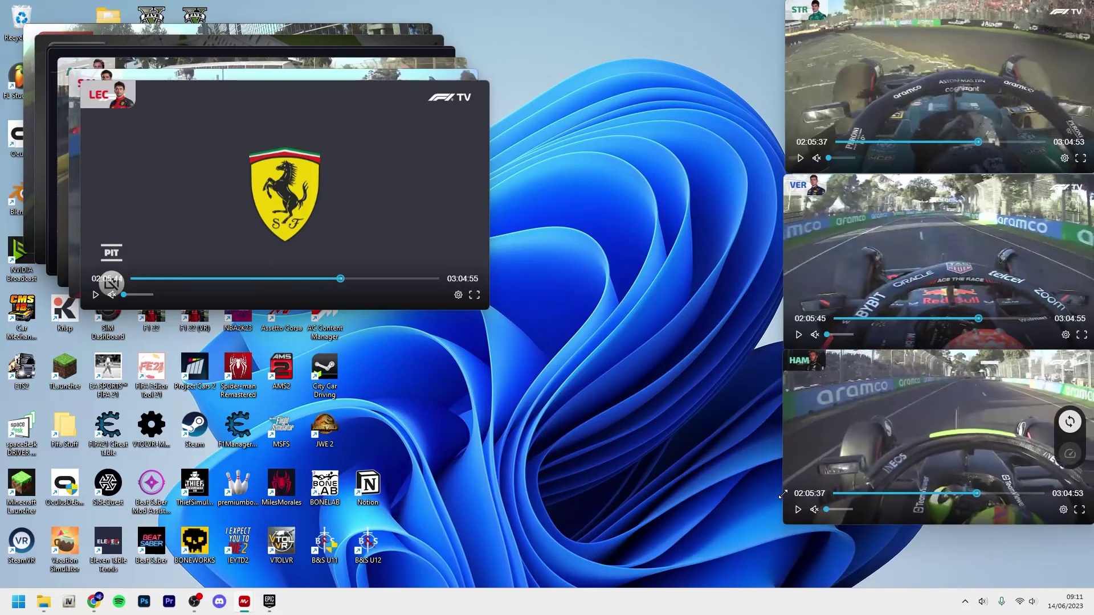
# Line up Charles Leclerc's and Carlos Sainz's reduced players beside Lance Stroll's along the desktop's upper edge and move Fernando Alonso's player aside.
pyautogui.moveTo(276, 119); pyautogui.dragTo(537, 49)
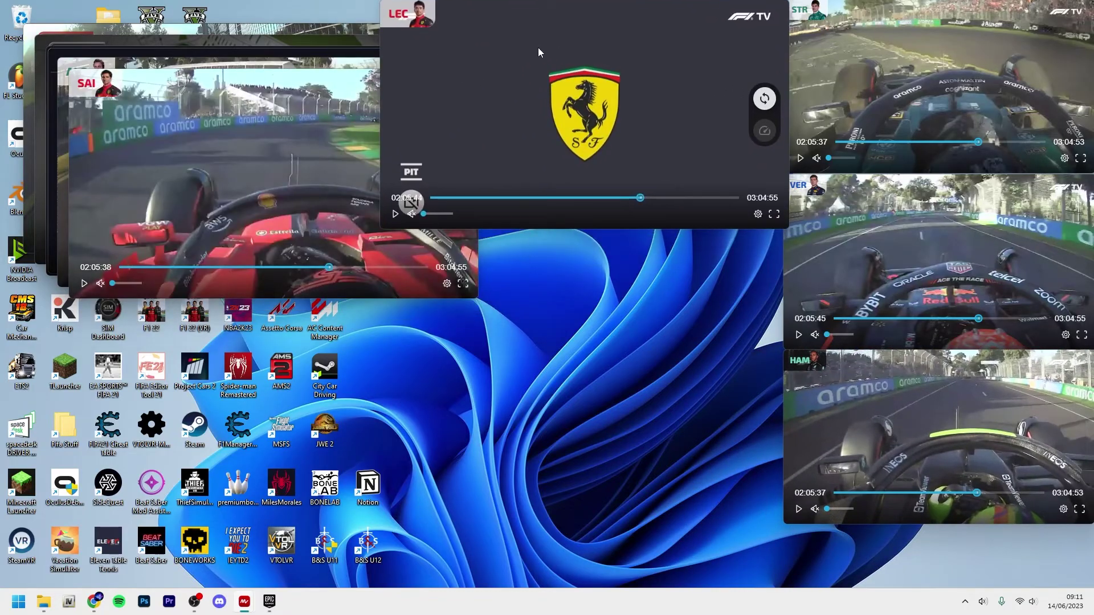
pyautogui.moveTo(391, 231); pyautogui.dragTo(489, 169)
pyautogui.moveTo(178, 117); pyautogui.dragTo(763, 342)
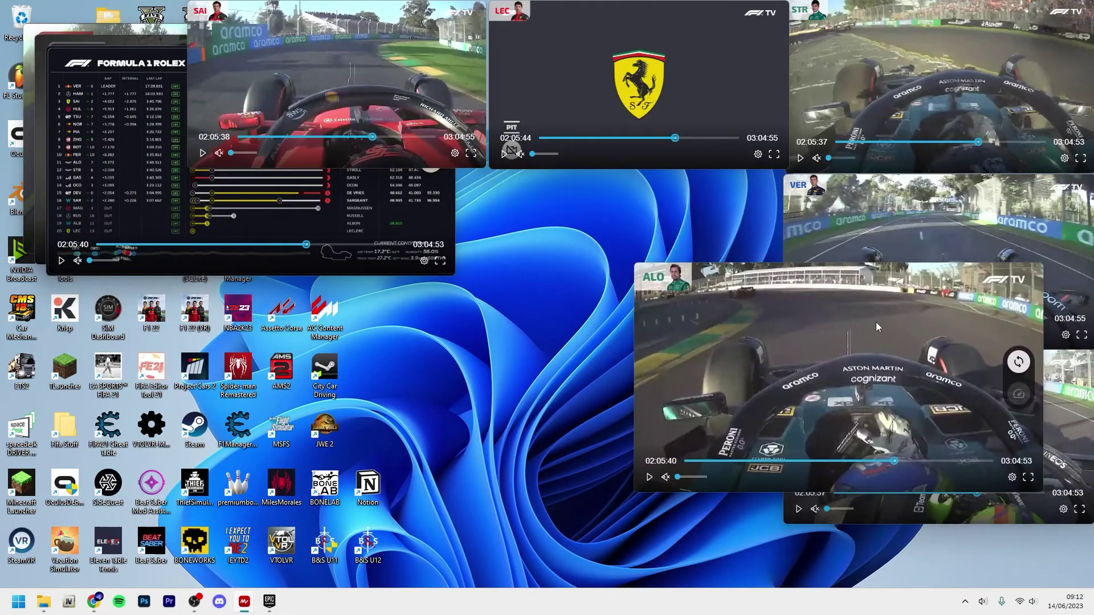
# Pull the Data Channel, Driver Tracker and F1 Live players out of the pile and spread them over the desktop, checking the player options.
pyautogui.rightClick(871, 325)
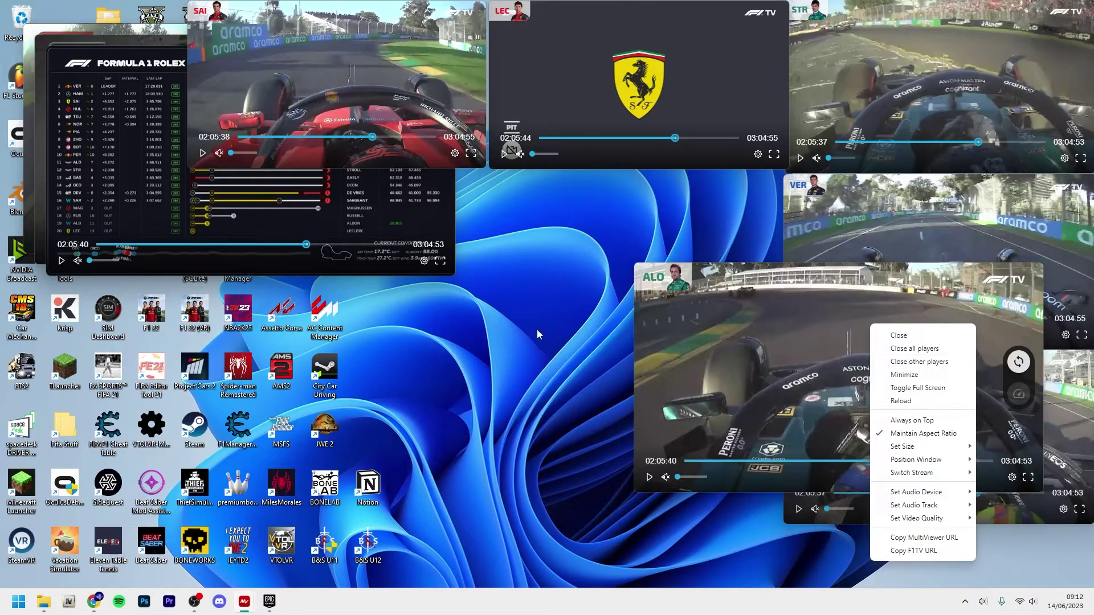
pyautogui.moveTo(160, 162); pyautogui.dragTo(706, 402)
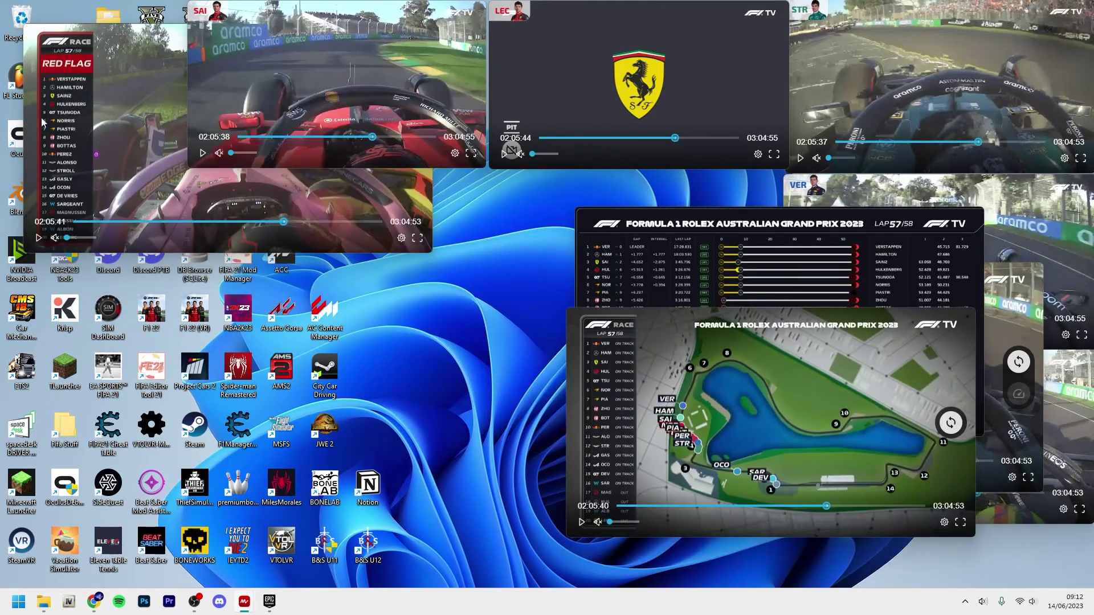
pyautogui.moveTo(51, 119); pyautogui.dragTo(174, 267)
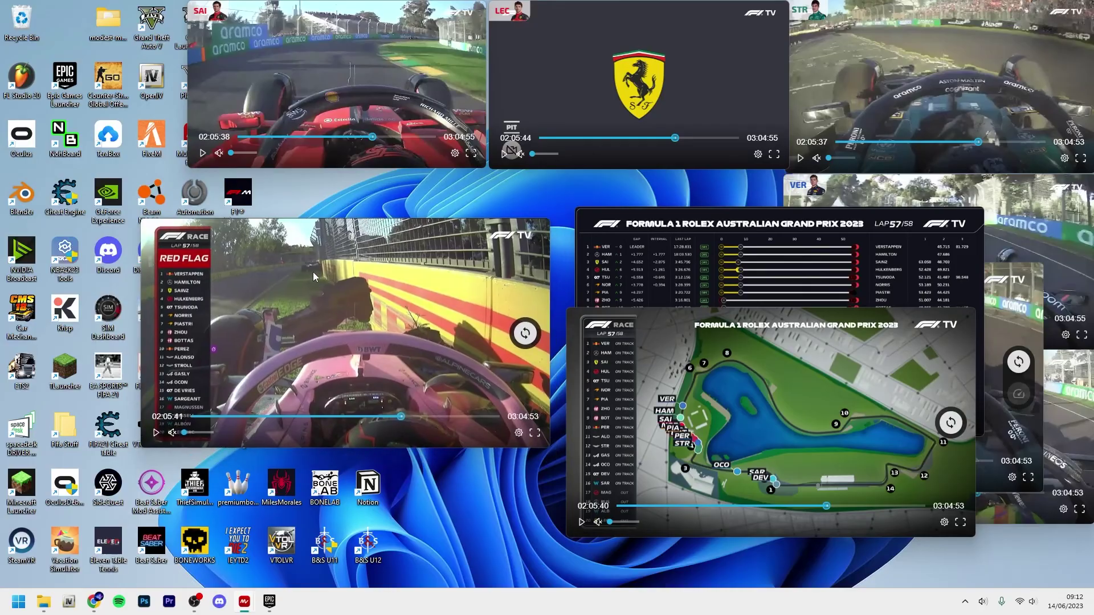
pyautogui.rightClick(358, 312)
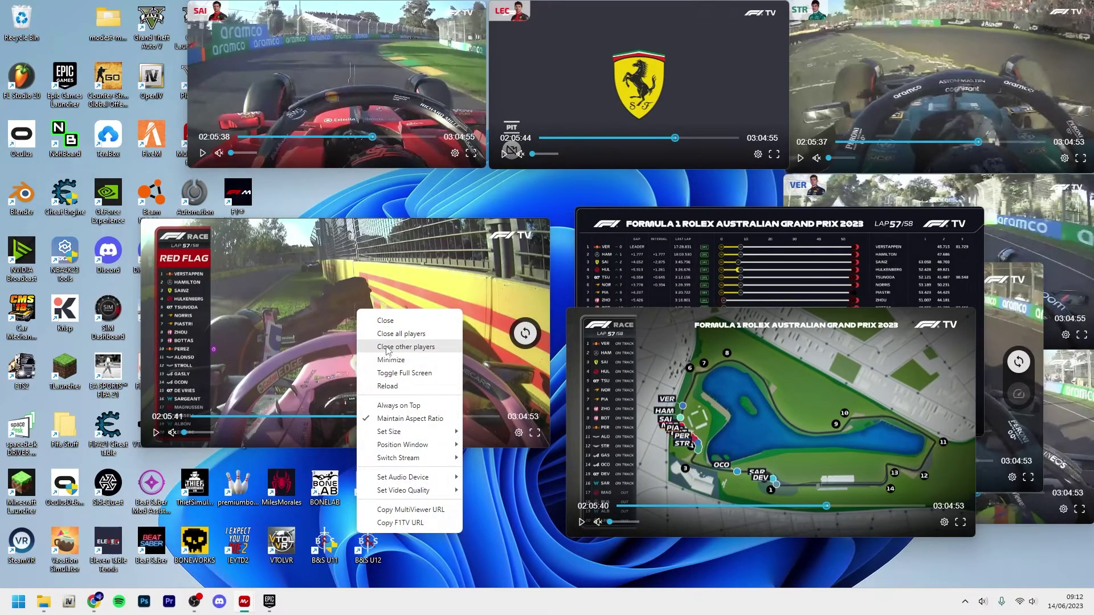
pyautogui.click(369, 273)
pyautogui.moveTo(443, 255); pyautogui.dragTo(408, 278)
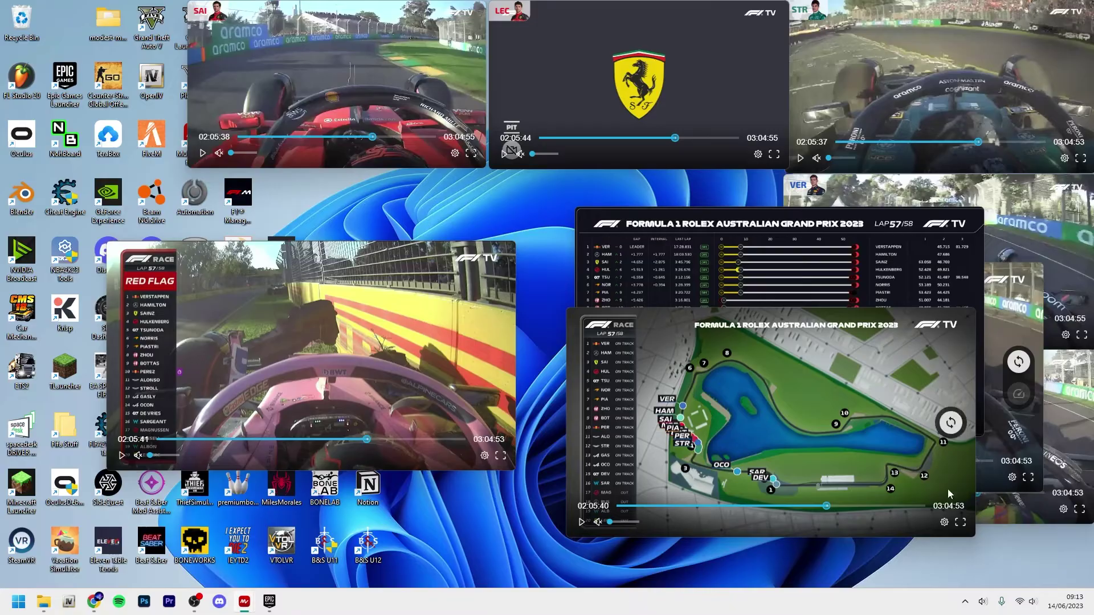
# Move the Driver Tracker to the desktop's lower-right corner and shift the F1 Live, Data Channel and Fernando Alonso players to clear space.
pyautogui.moveTo(832, 389); pyautogui.dragTo(933, 439)
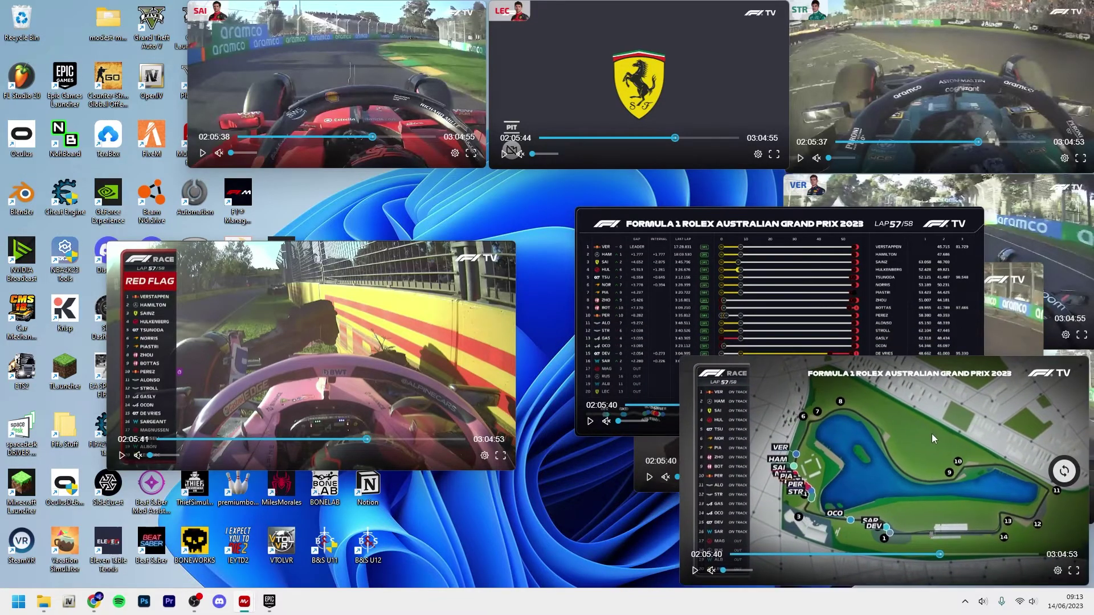
pyautogui.moveTo(365, 345); pyautogui.dragTo(406, 370)
pyautogui.moveTo(775, 317); pyautogui.dragTo(574, 279)
pyautogui.moveTo(903, 317); pyautogui.dragTo(315, 200)
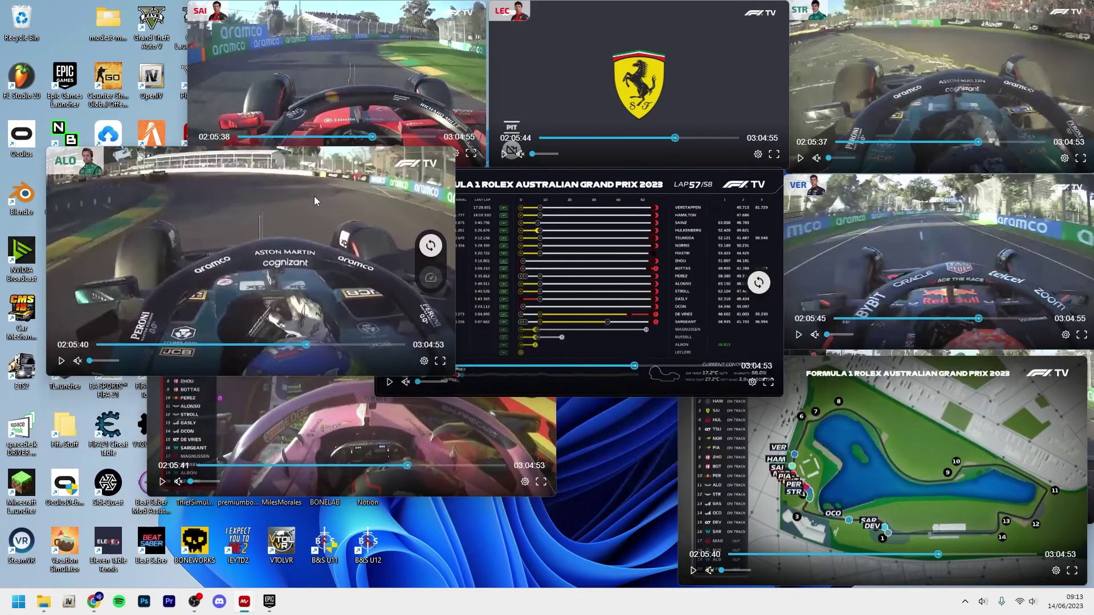
# Close Charles Leclerc's player and fit Fernando Alonso's reduced player into its place beside Lance Stroll's.
pyautogui.rightClick(293, 196)
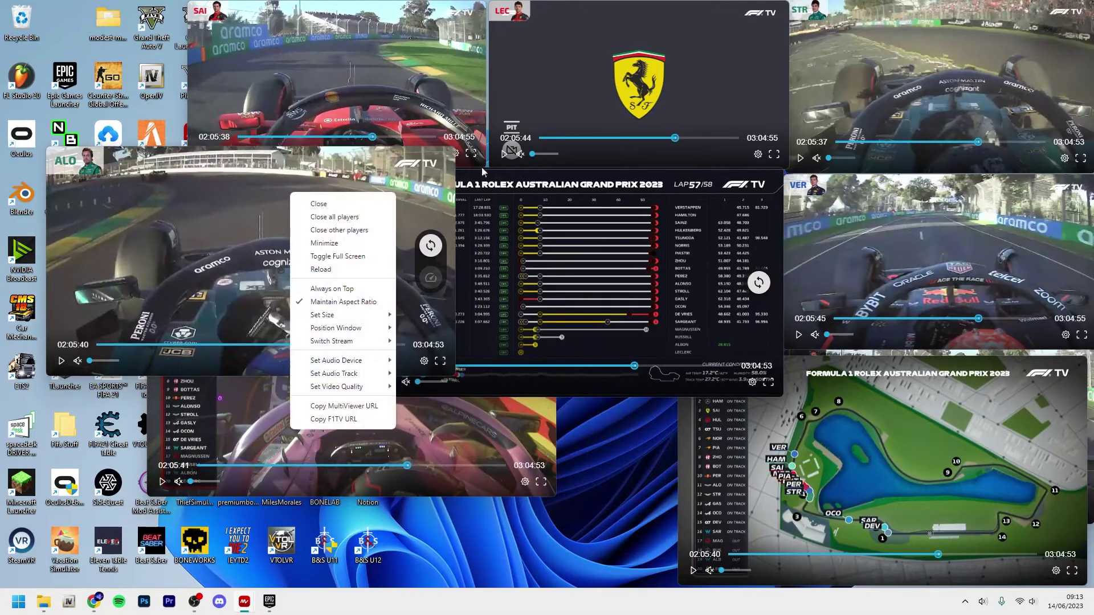
pyautogui.rightClick(604, 77)
pyautogui.click(616, 80)
# Fit the Data Channel, reduced in size, into the desktop's upper-left corner and shrink the Driver Tracker in the lower-right corner.
pyautogui.moveTo(487, 259); pyautogui.dragTo(111, 86)
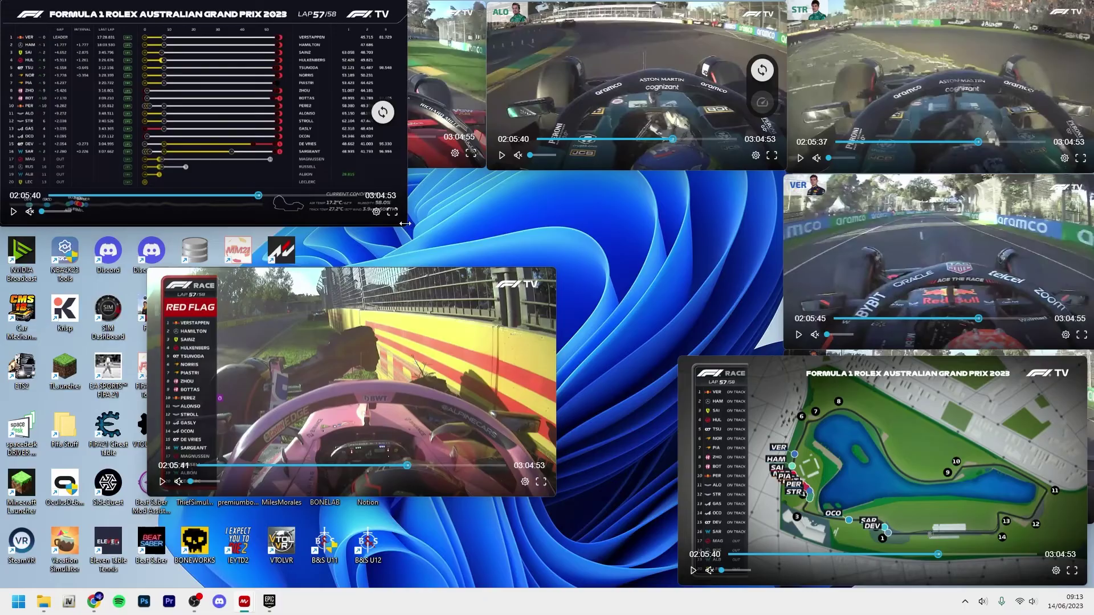
pyautogui.moveTo(405, 224); pyautogui.dragTo(302, 182)
pyautogui.moveTo(840, 431); pyautogui.dragTo(808, 428)
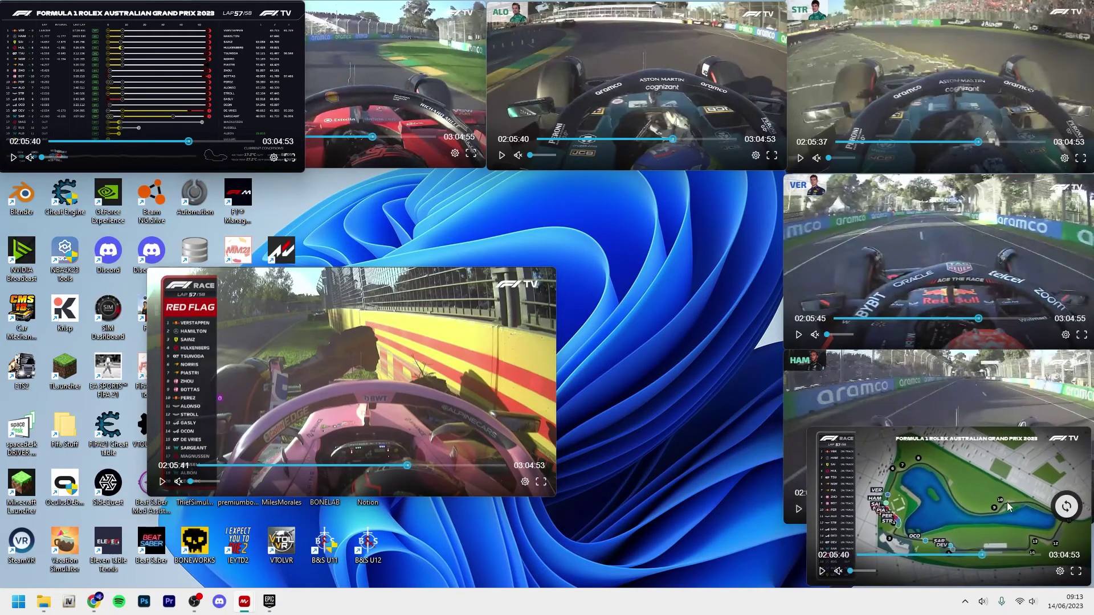
pyautogui.moveTo(1007, 506); pyautogui.dragTo(998, 510)
# Move the F1 Live player to the desktop's lower-left corner and enlarge it to fill the space below the upper row.
pyautogui.moveTo(389, 312); pyautogui.dragTo(242, 405)
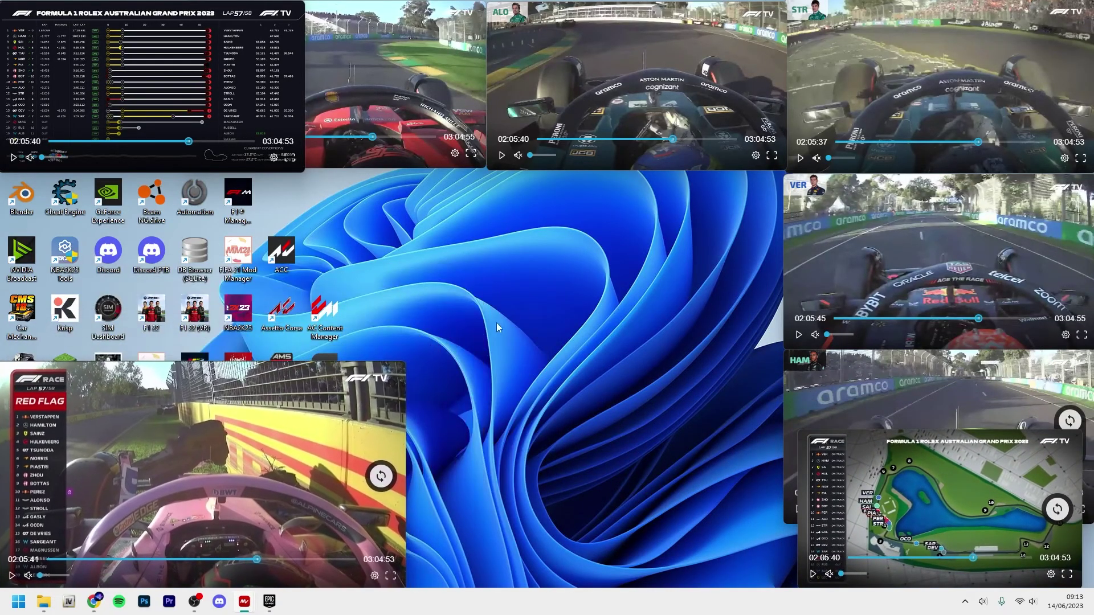
pyautogui.moveTo(407, 361); pyautogui.dragTo(753, 166)
pyautogui.moveTo(562, 293)
pyautogui.mouseDown()
pyautogui.moveTo(574, 297)
pyautogui.moveTo(563, 298)
pyautogui.mouseUp()
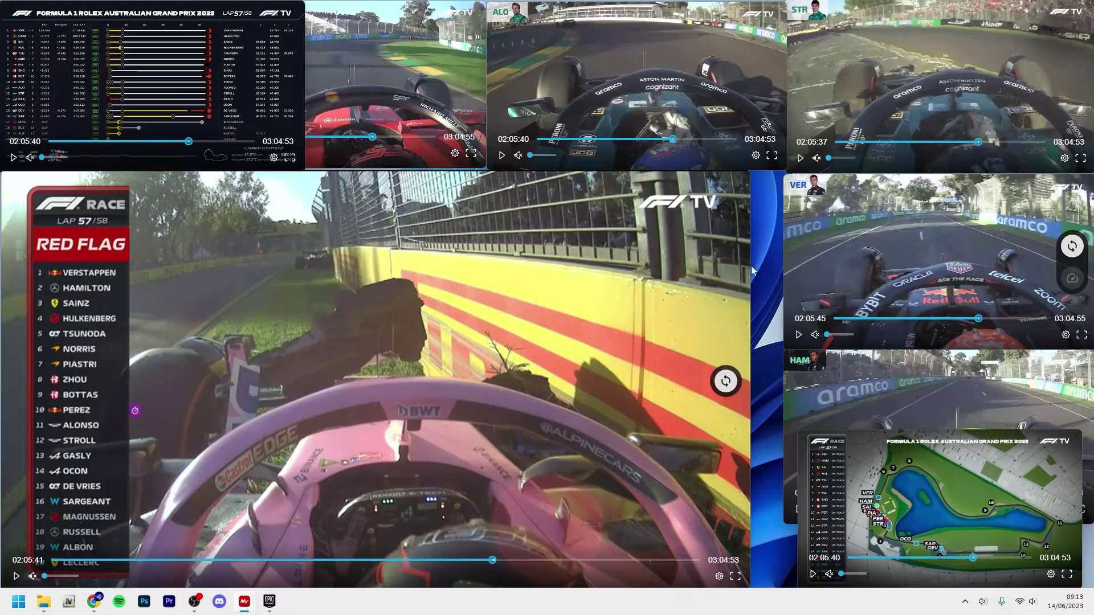
# Return to the 2023 Australian Grand Prix feed list, view the dialog for saving the current layout and cancel it.
pyautogui.moveTo(250, 605)
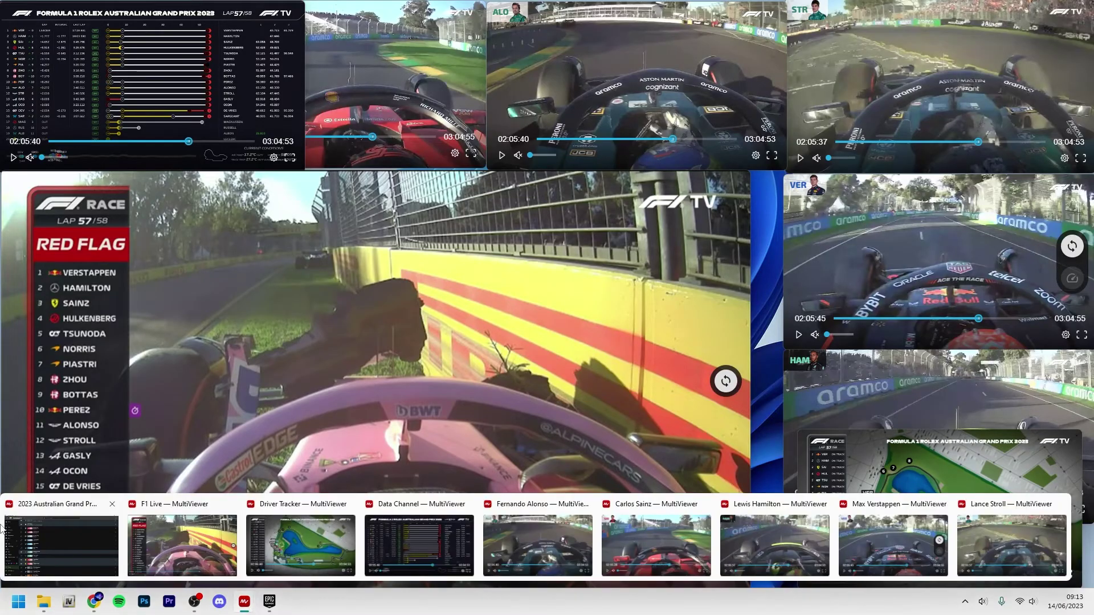
pyautogui.click(49, 538)
pyautogui.scroll(2, 332, 236)
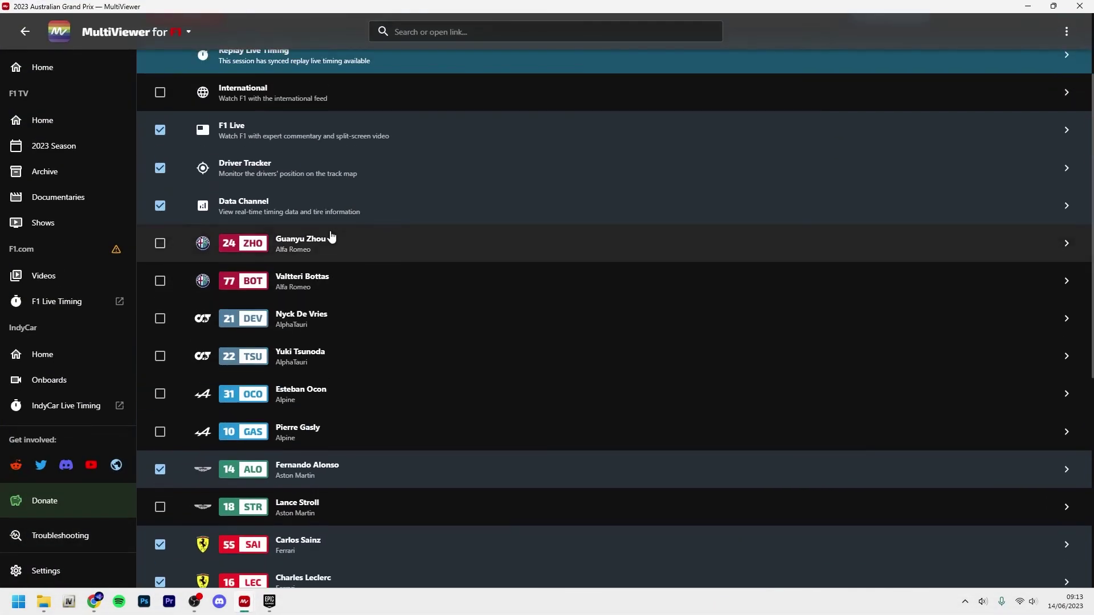
pyautogui.scroll(2, 331, 236)
pyautogui.click(889, 124)
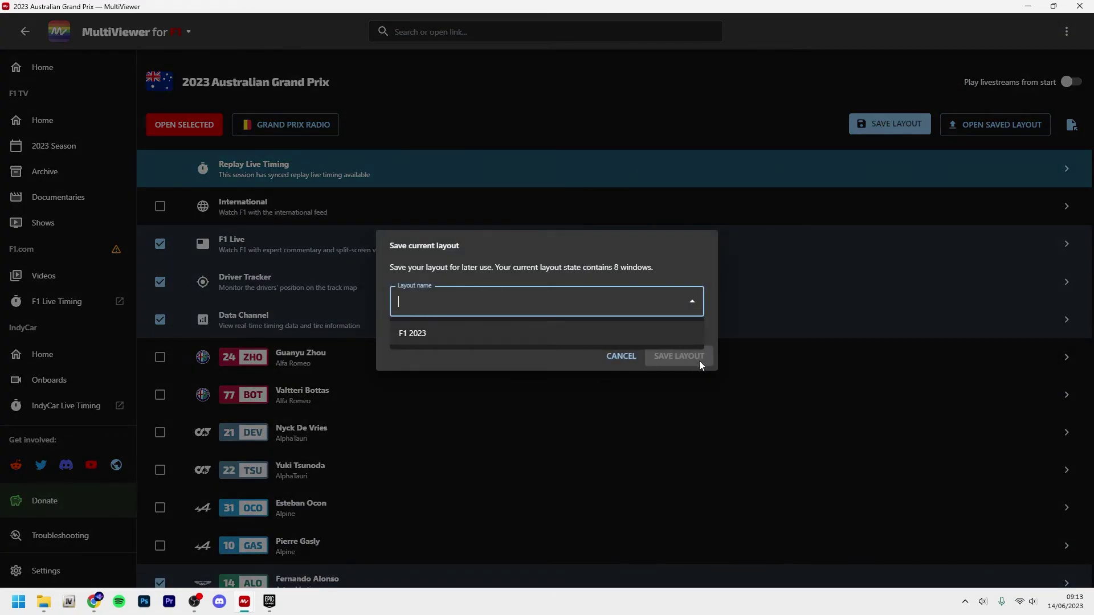
pyautogui.click(621, 356)
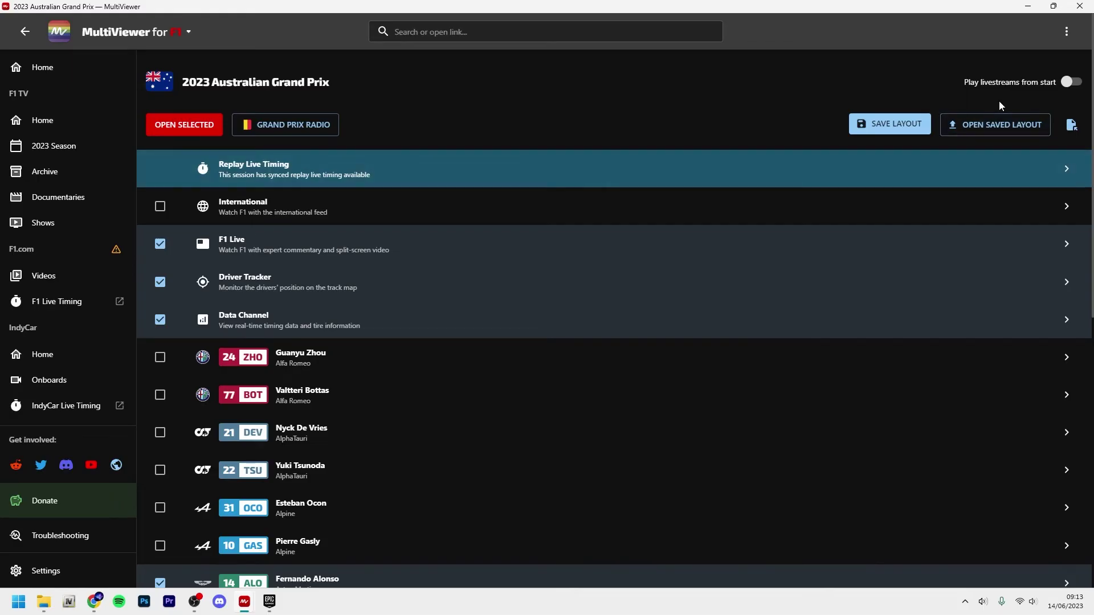
# Open the saved layout F1 2023 to restore its player windows.
pyautogui.click(978, 126)
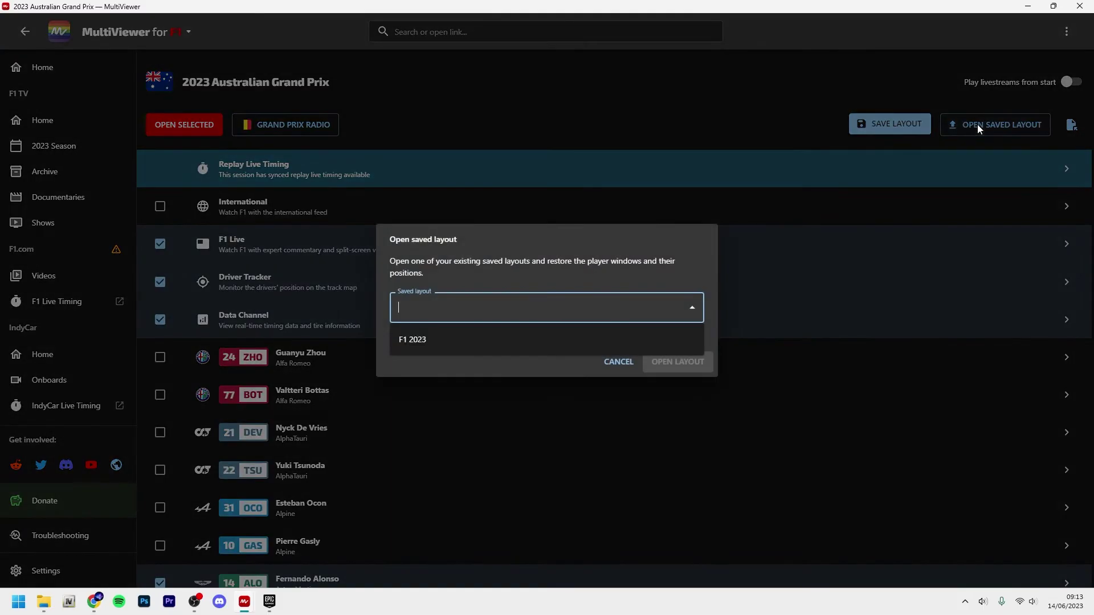
pyautogui.click(447, 341)
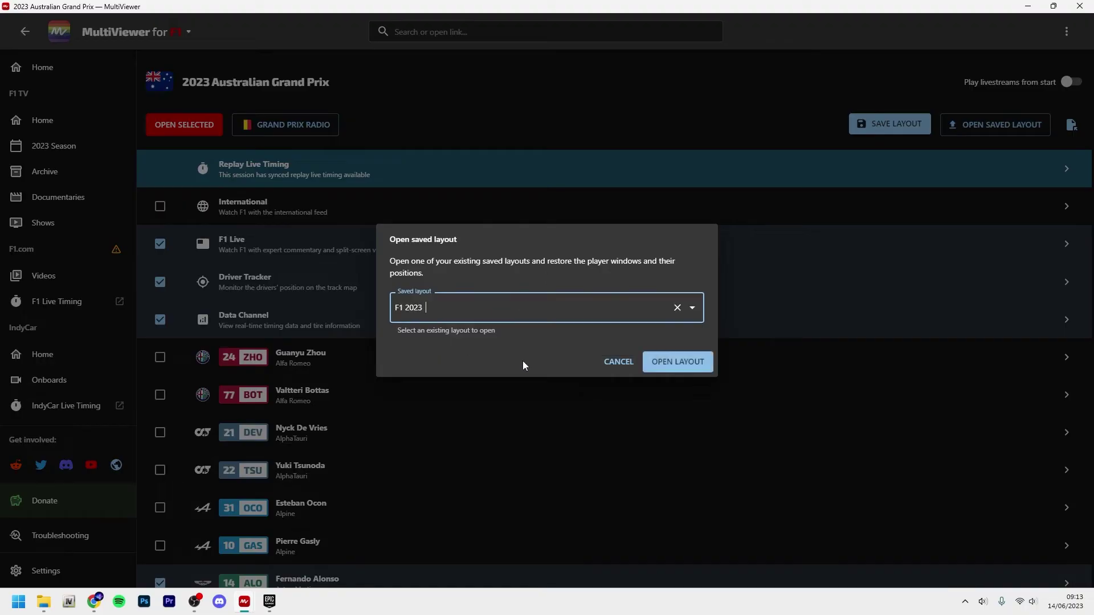
pyautogui.click(678, 368)
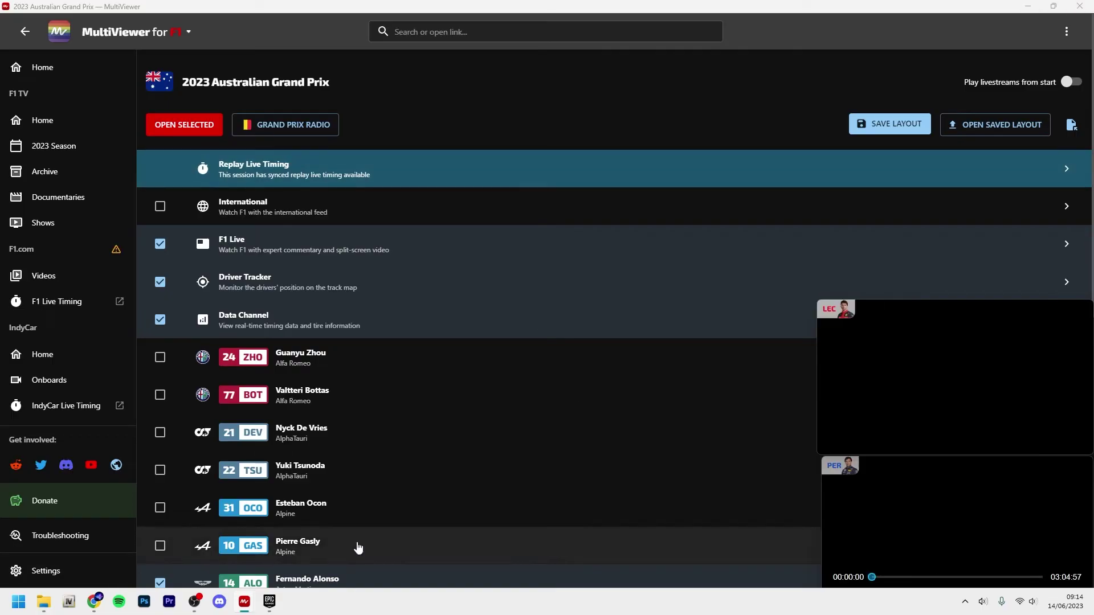
# Close all players other than Charles Leclerc's, and finally close his player as well.
pyautogui.rightClick(879, 360)
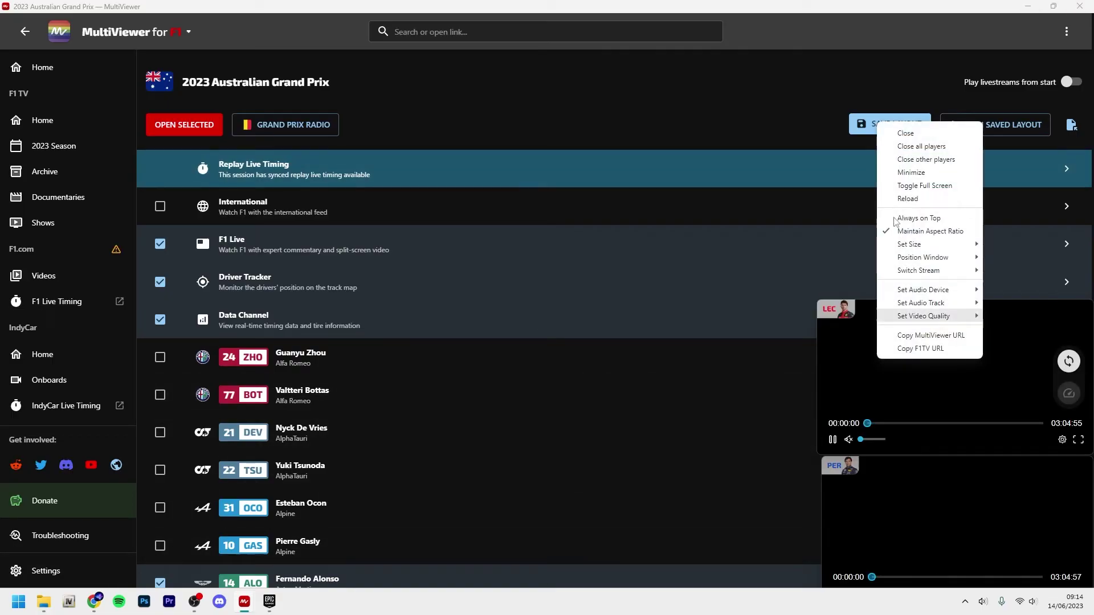
pyautogui.click(912, 160)
pyautogui.rightClick(906, 335)
pyautogui.click(912, 342)
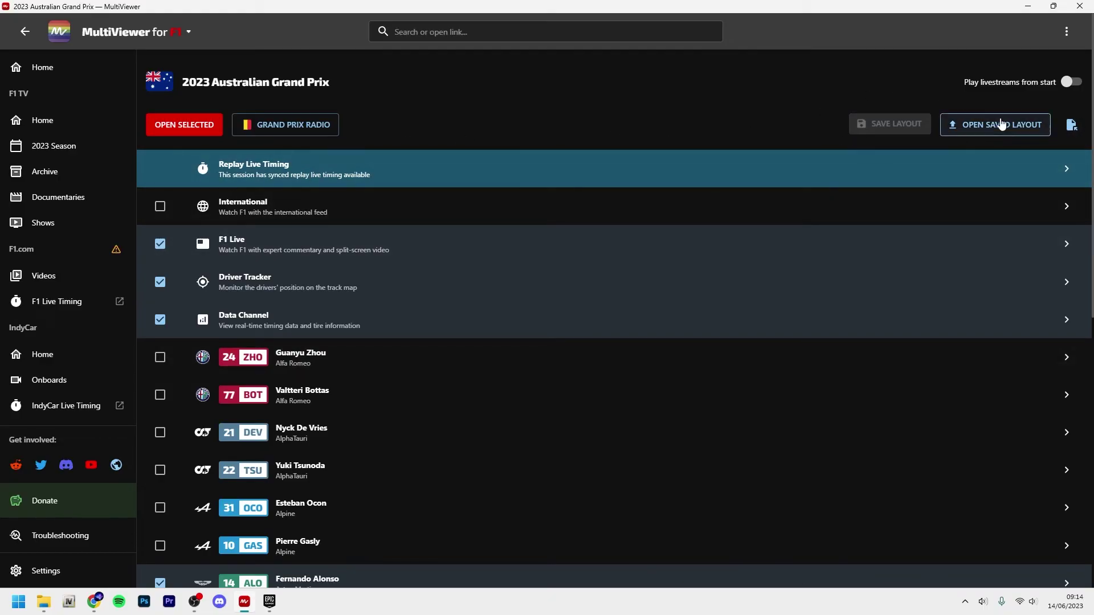
# Restore the saved layout F1 2023 and open Replay Live Timing from the 2023 Australian Grand Prix feed list.
pyautogui.click(999, 125)
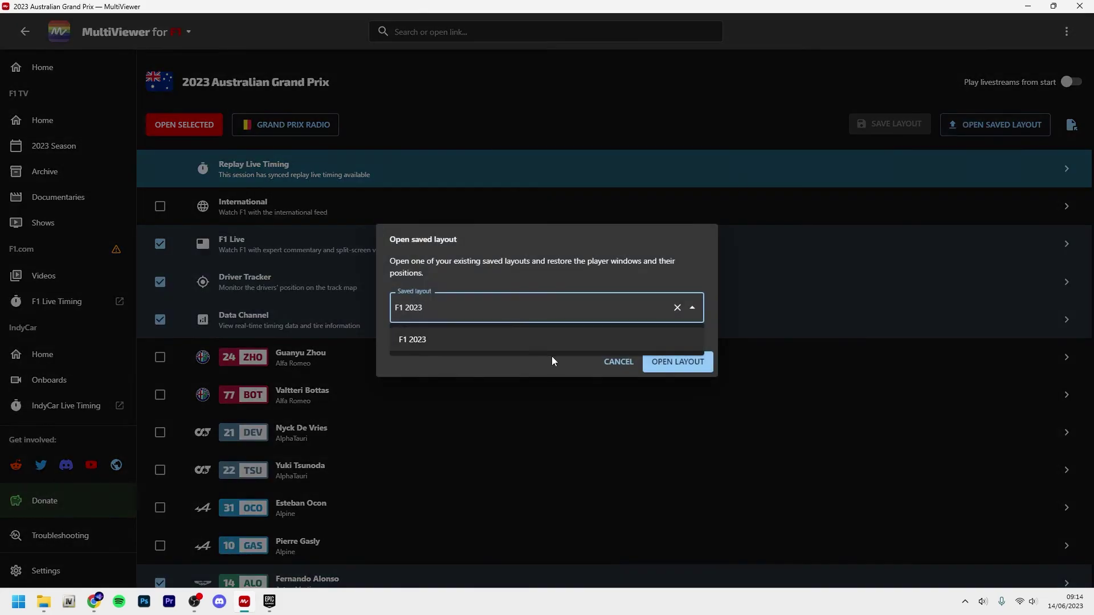
pyautogui.click(710, 369)
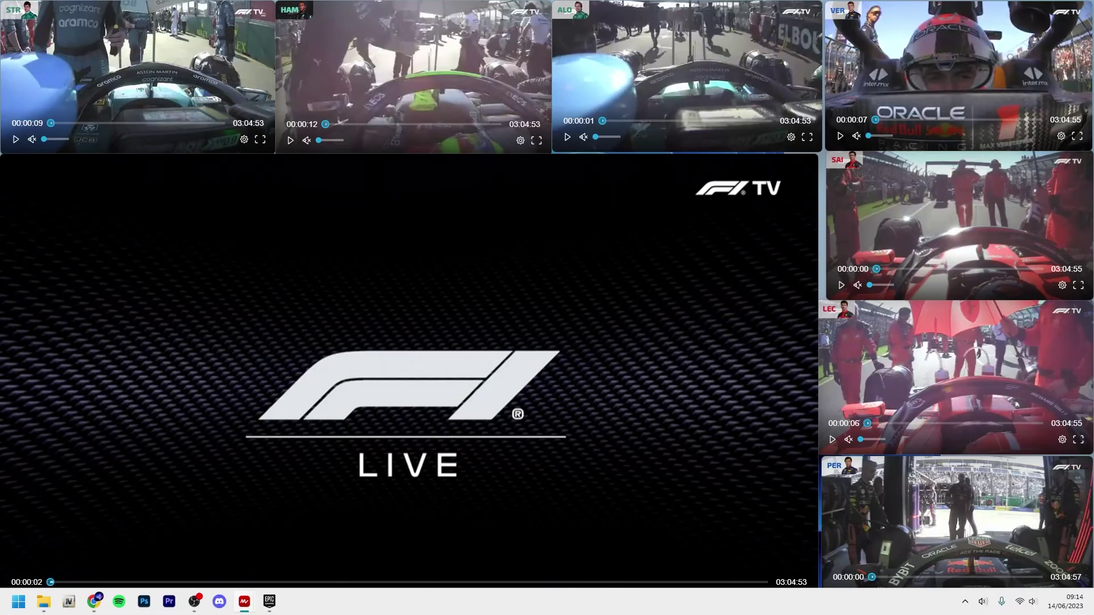
pyautogui.moveTo(249, 596)
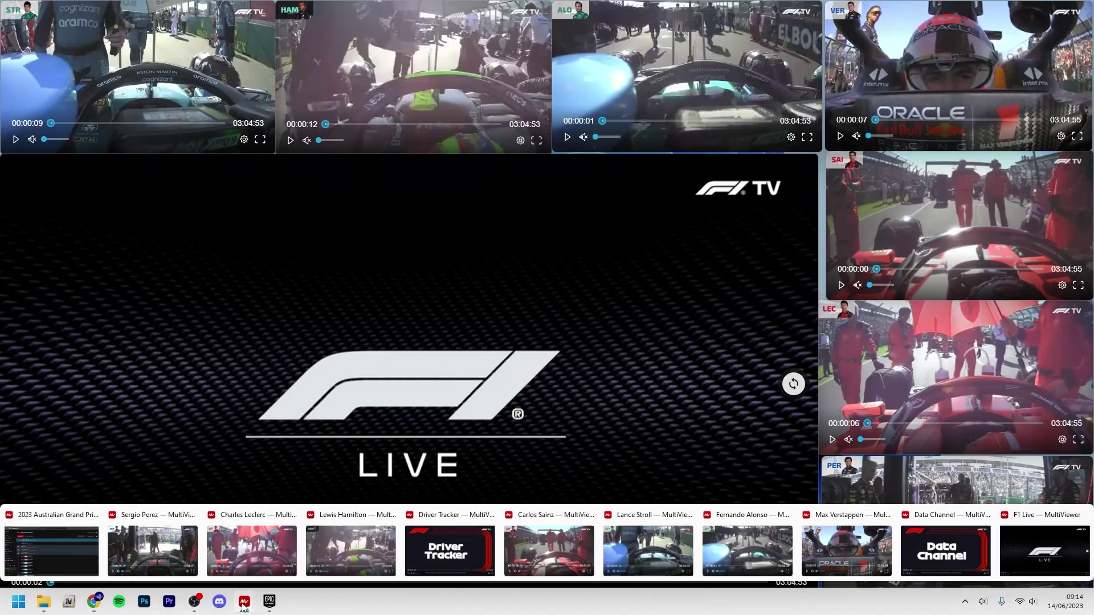
pyautogui.click(51, 551)
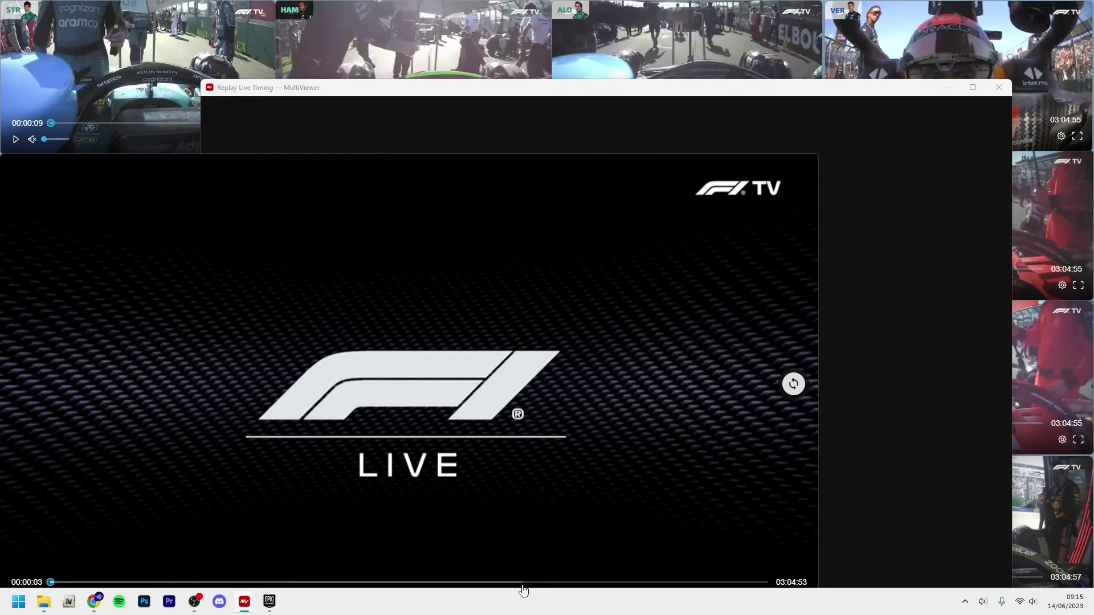
# Seek the F1 Live player forward to 01:53:43 and back to 01:37:06.
pyautogui.click(492, 581)
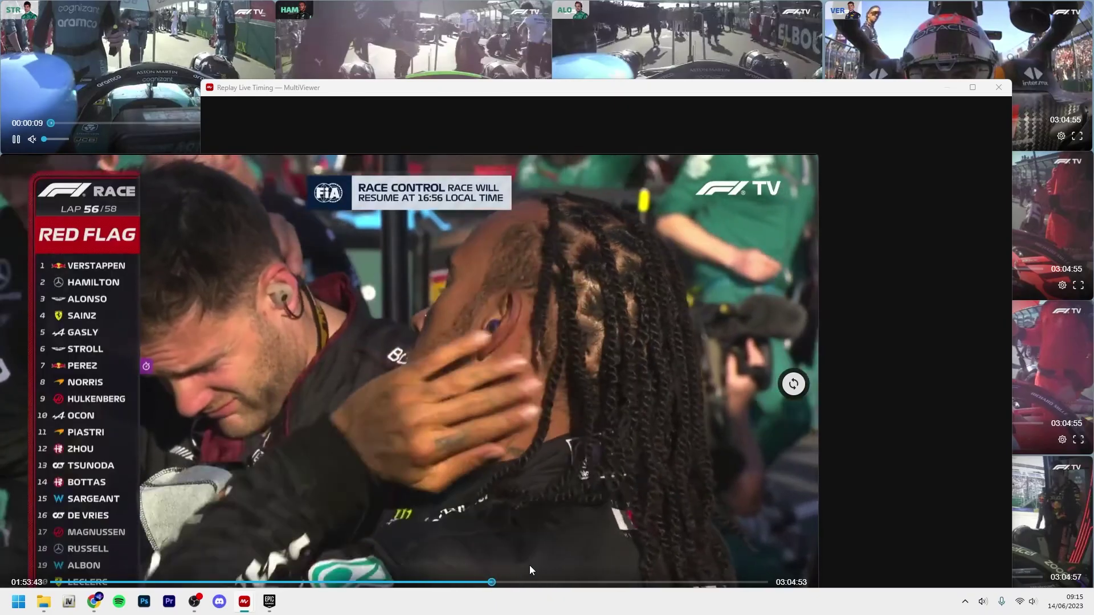
pyautogui.click(427, 583)
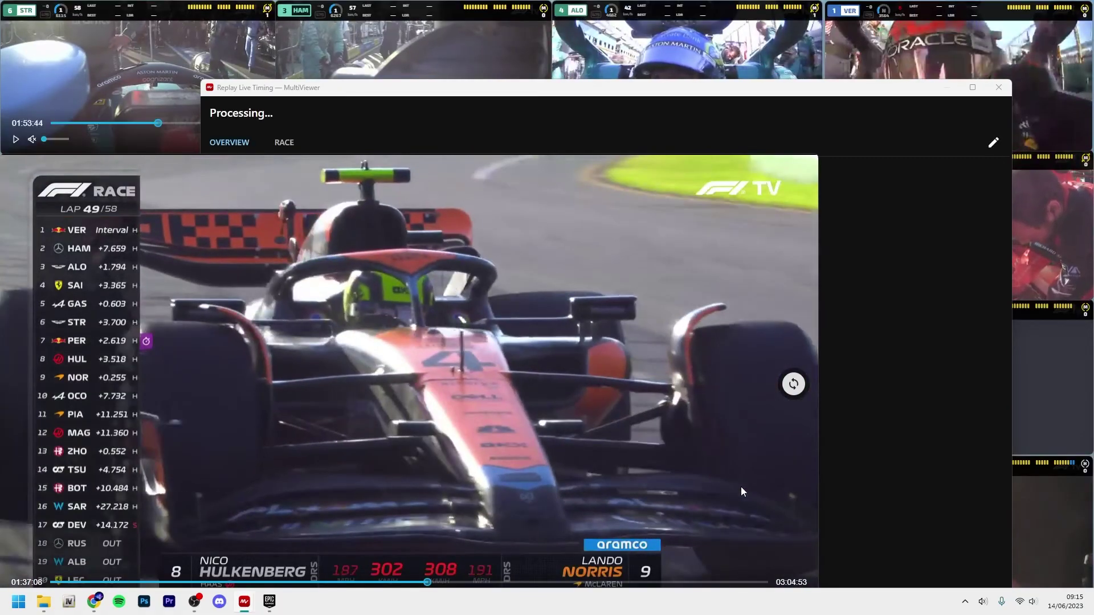
# Move the Replay Live Timing window up in front of the F1 Live player and browse its driver timings and race control messages.
pyautogui.moveTo(424, 95); pyautogui.dragTo(373, 27)
pyautogui.moveTo(447, 31); pyautogui.dragTo(390, 30)
pyautogui.moveTo(848, 21); pyautogui.dragTo(705, 38)
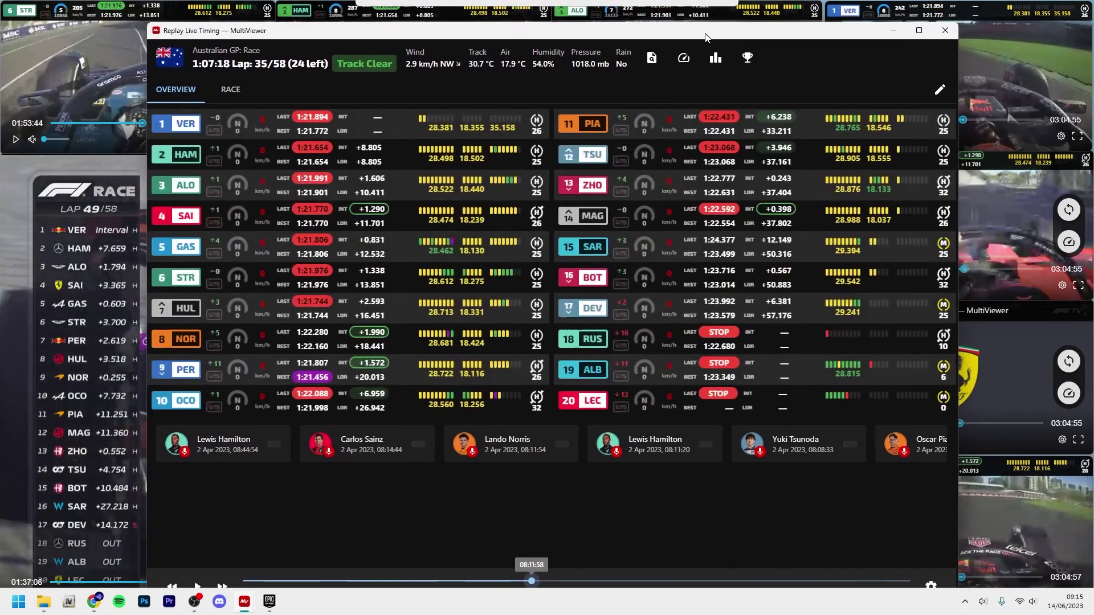
pyautogui.scroll(-3, 280, 470)
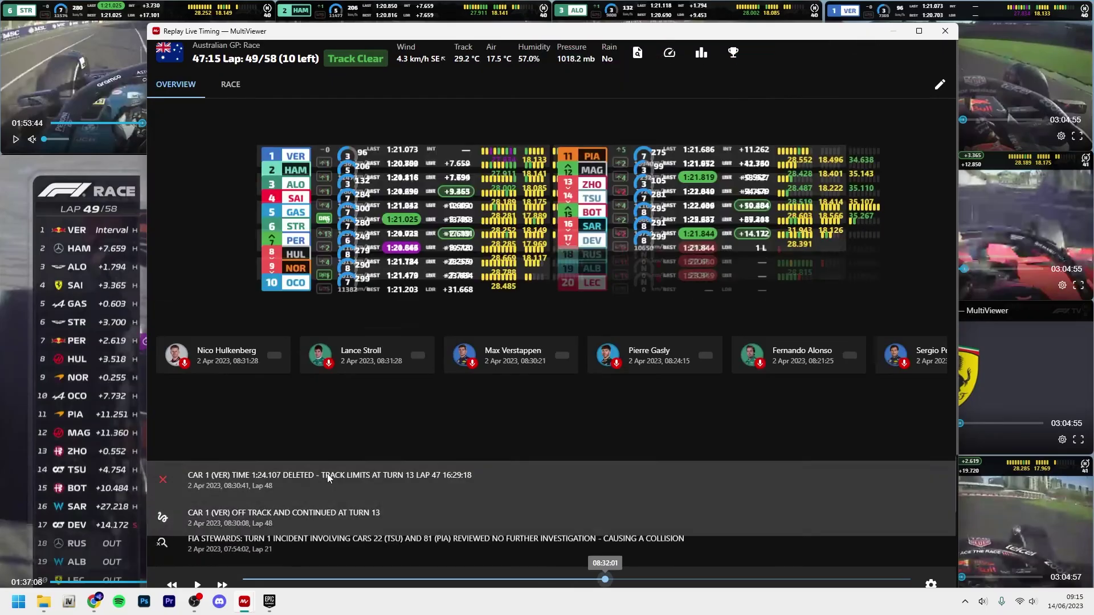
pyautogui.scroll(-3, 319, 471)
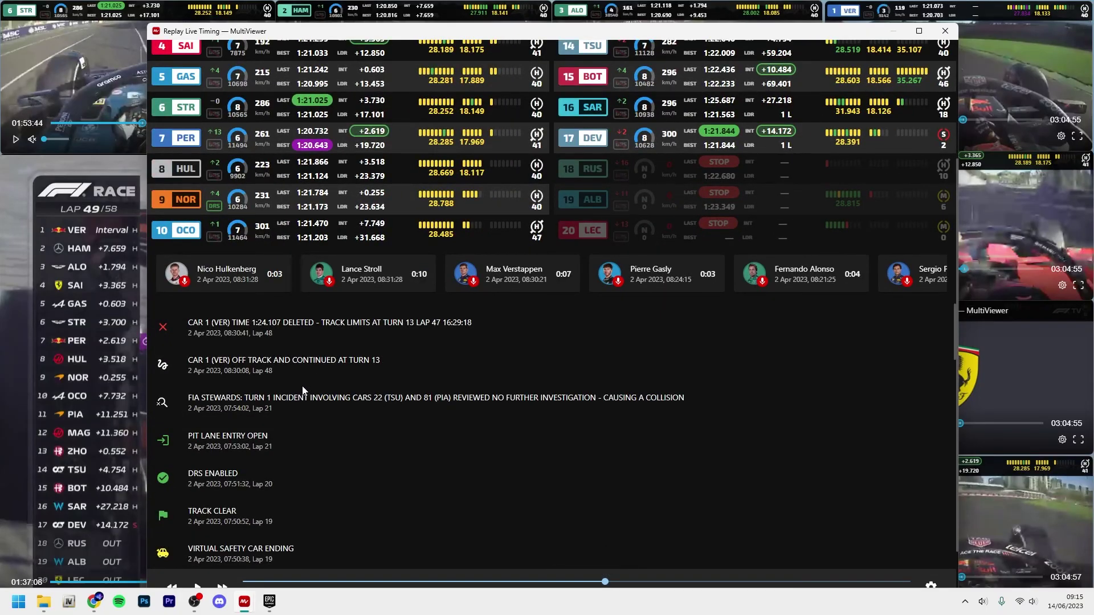
pyautogui.scroll(3, 286, 394)
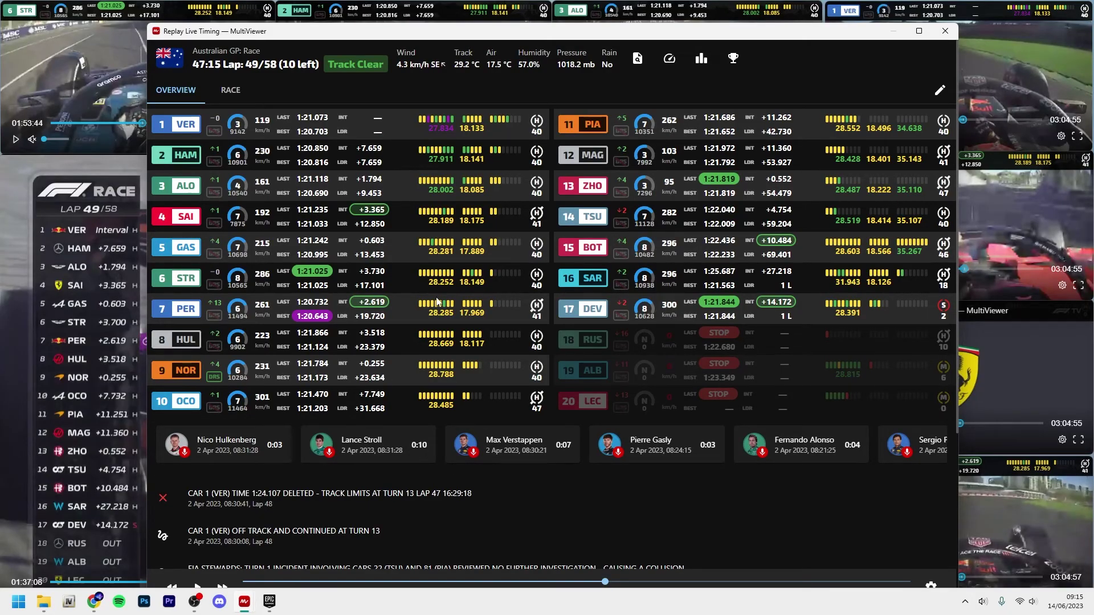
# Move the Data Channel player over the Replay Live Timing window, and bring the F1 Live player back to the front.
pyautogui.moveTo(1026, 536)
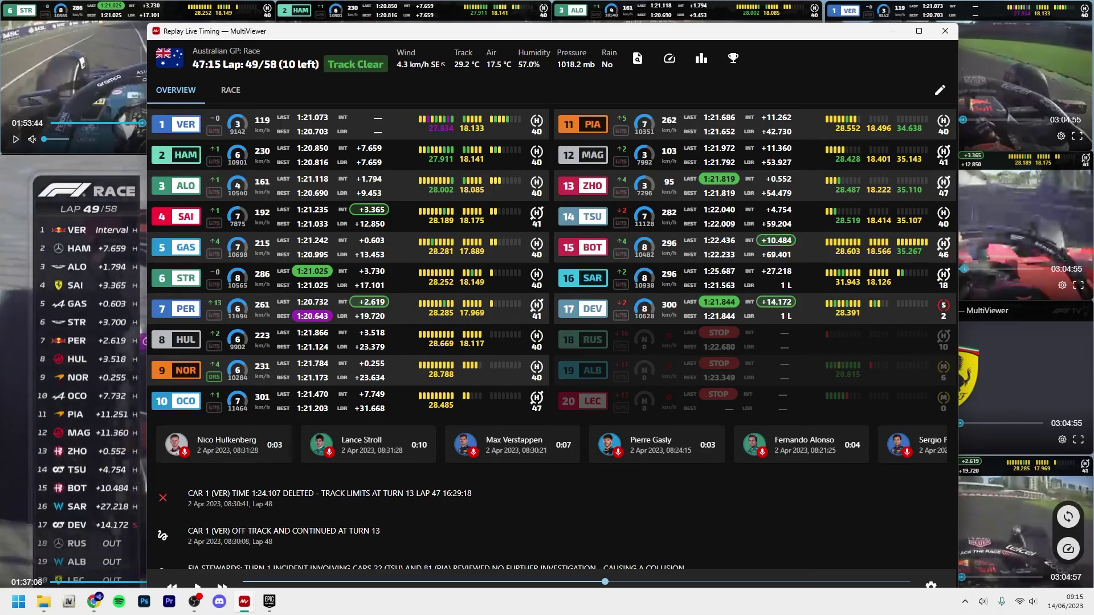
pyautogui.moveTo(1026, 535); pyautogui.dragTo(411, 382)
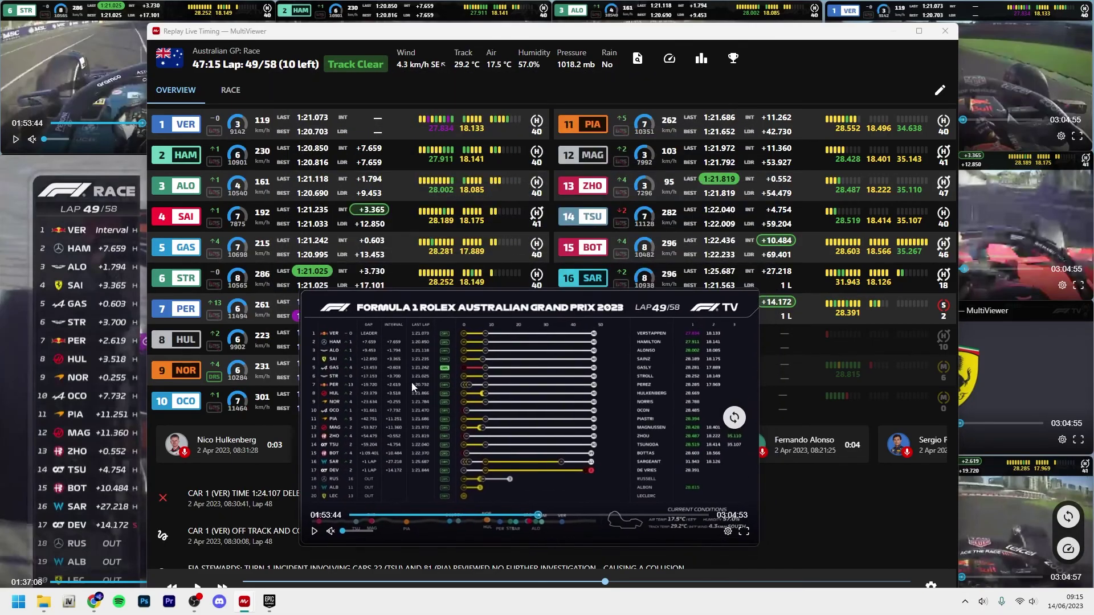
pyautogui.click(454, 403)
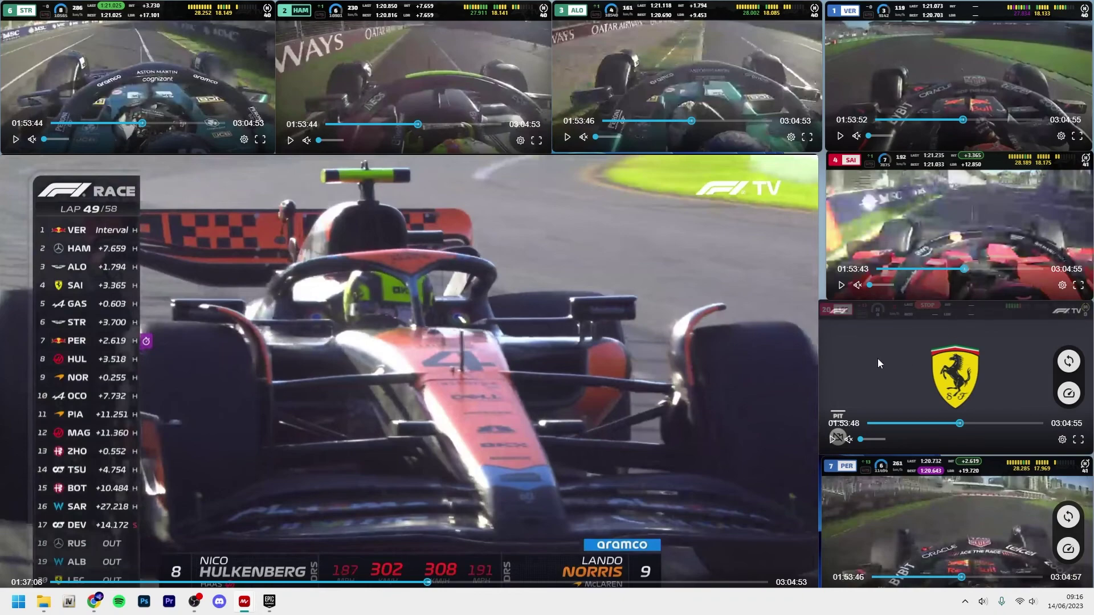
# Switch the stream in Charles Leclerc's player to Nico Hulkenberg's onboard feed.
pyautogui.moveTo(805, 344)
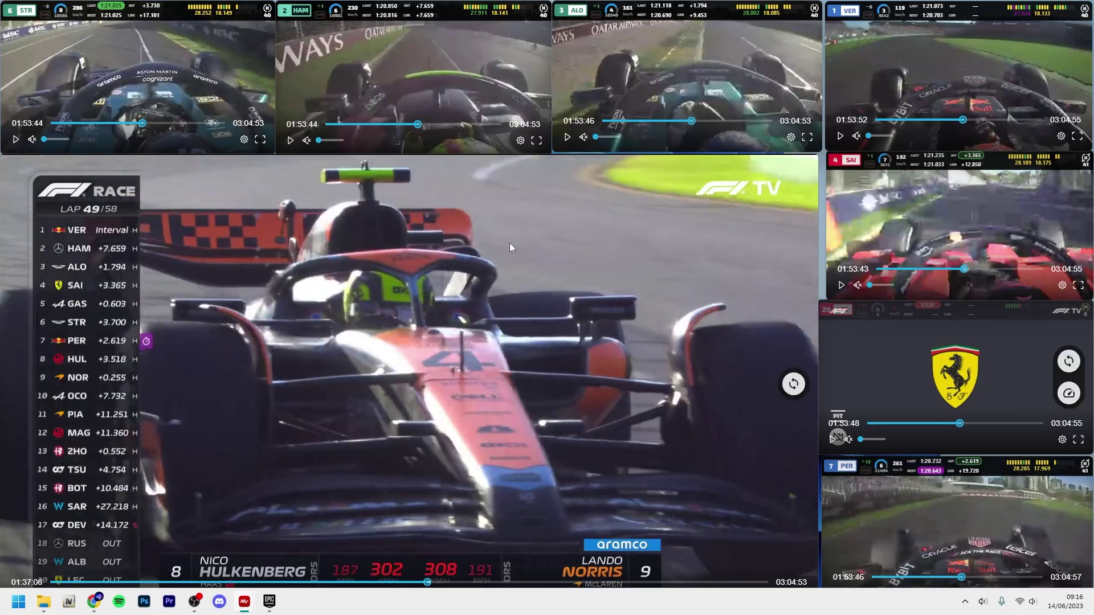
pyautogui.rightClick(941, 362)
pyautogui.click(900, 355)
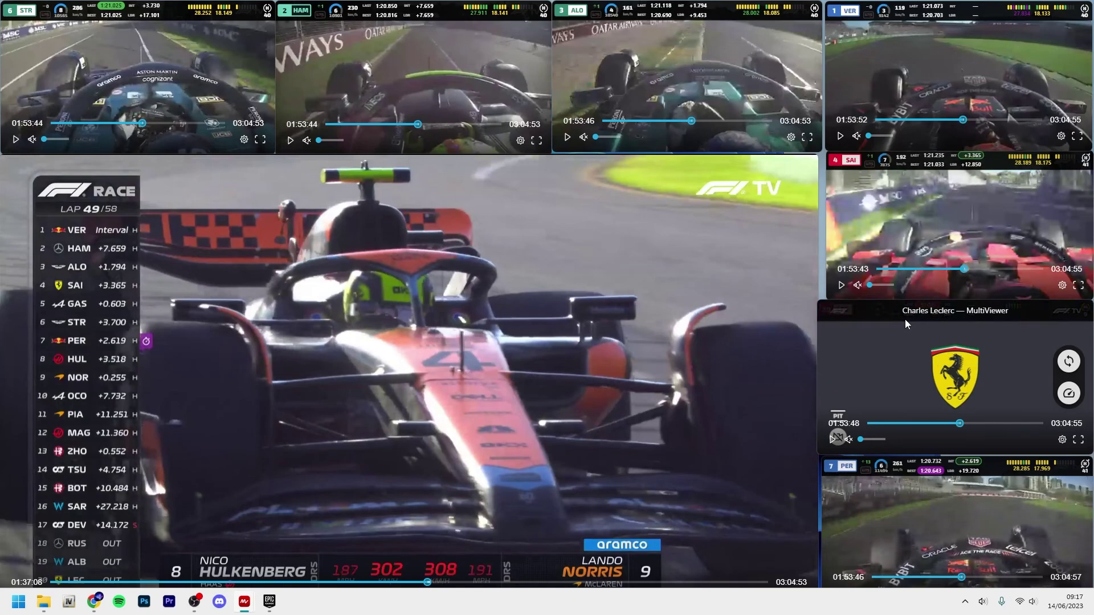
pyautogui.rightClick(900, 336)
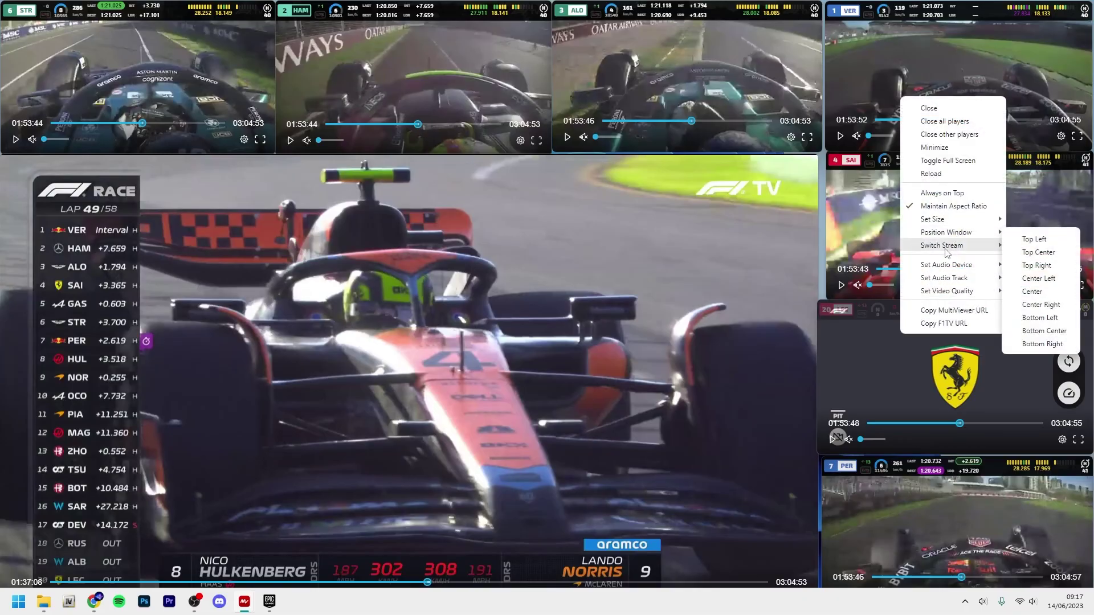
pyautogui.moveTo(946, 246)
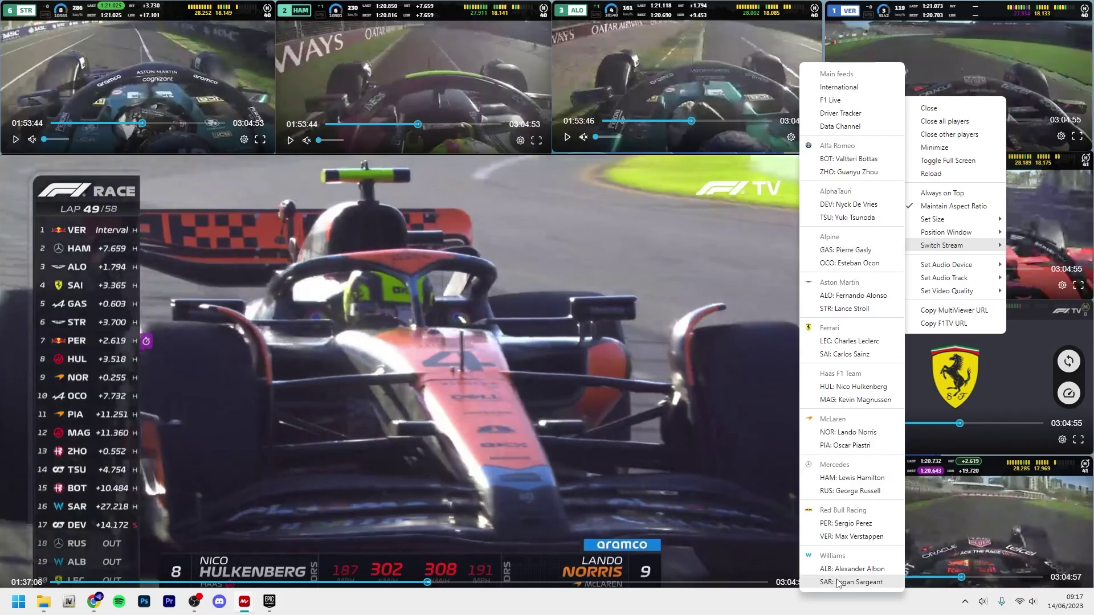
pyautogui.click(865, 387)
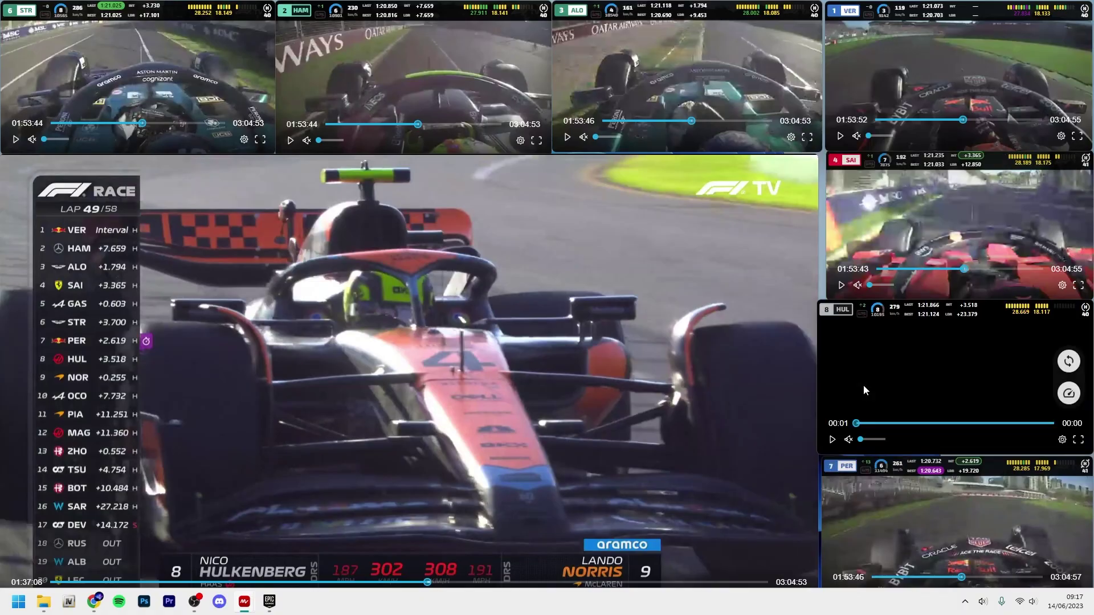